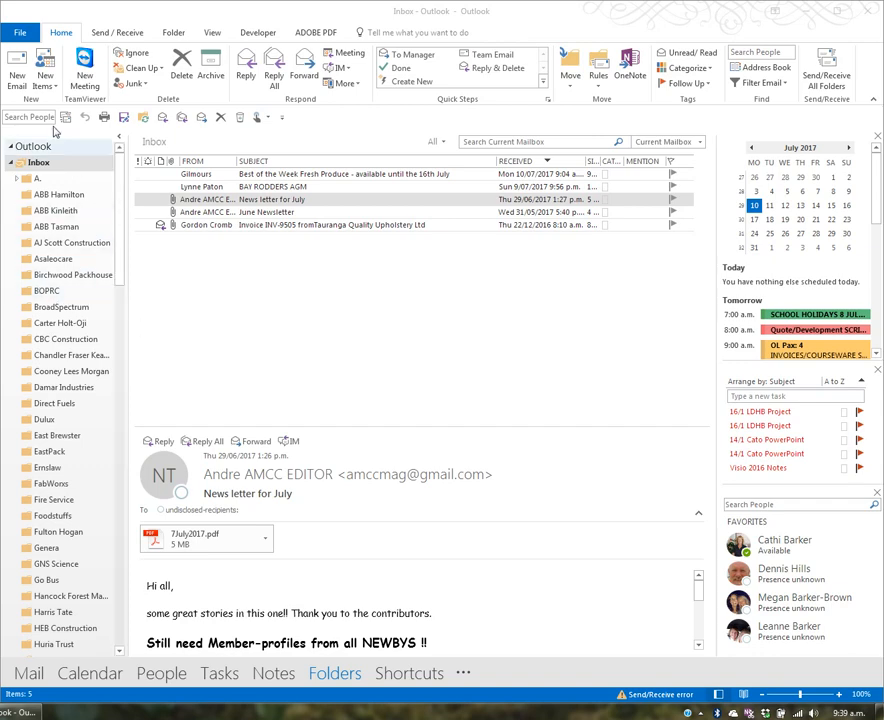
- Select the Inbox and bring up the People peek of favourite contacts
left_click(55, 168)
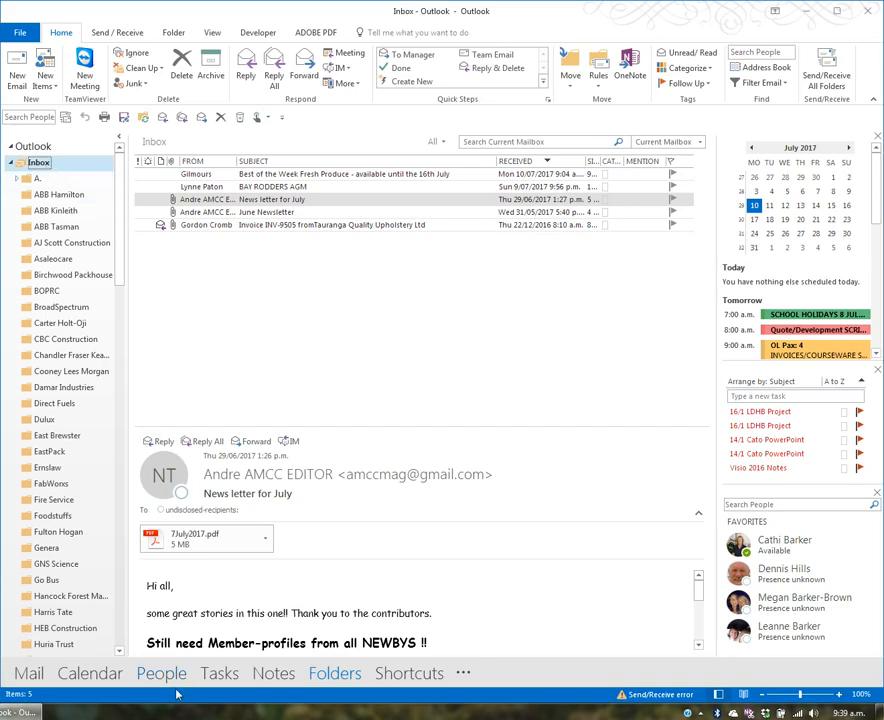
mouse_move(174, 683)
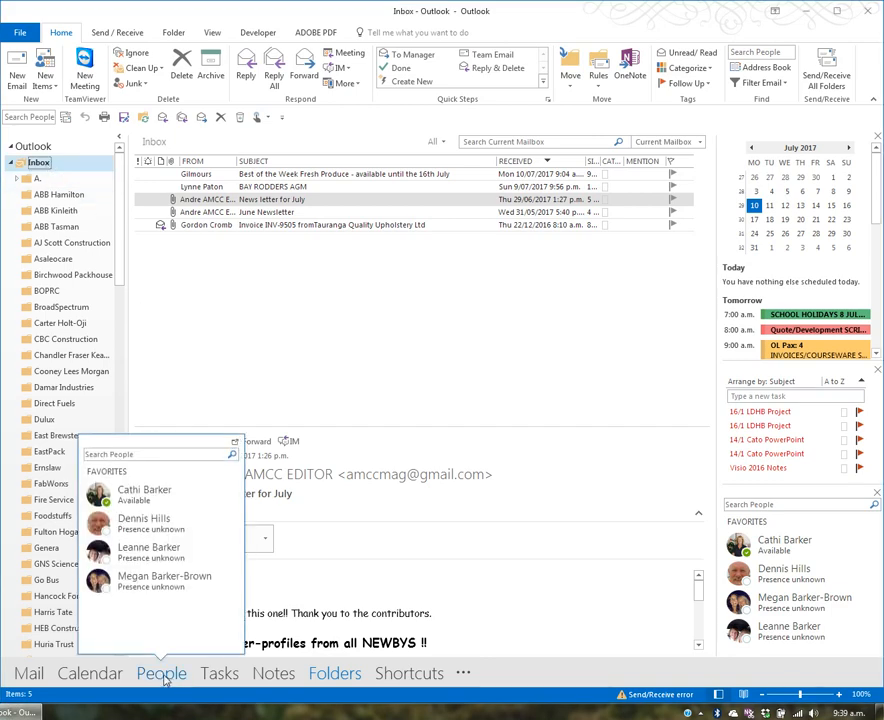
- Switch to People and show the full folder list, scrolled down to the Contacts folders
left_click(162, 674)
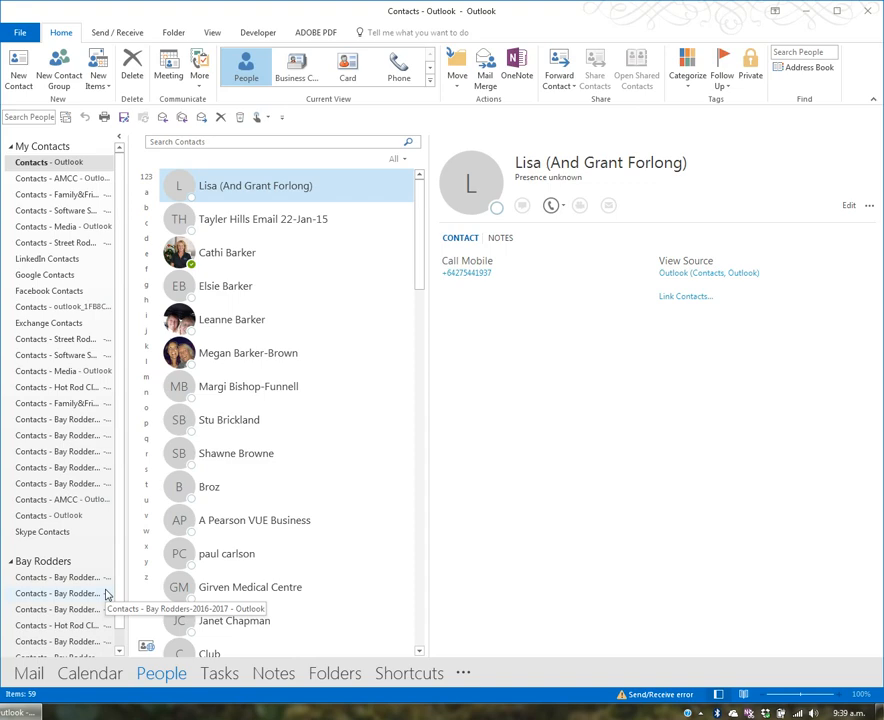
mouse_move(154, 677)
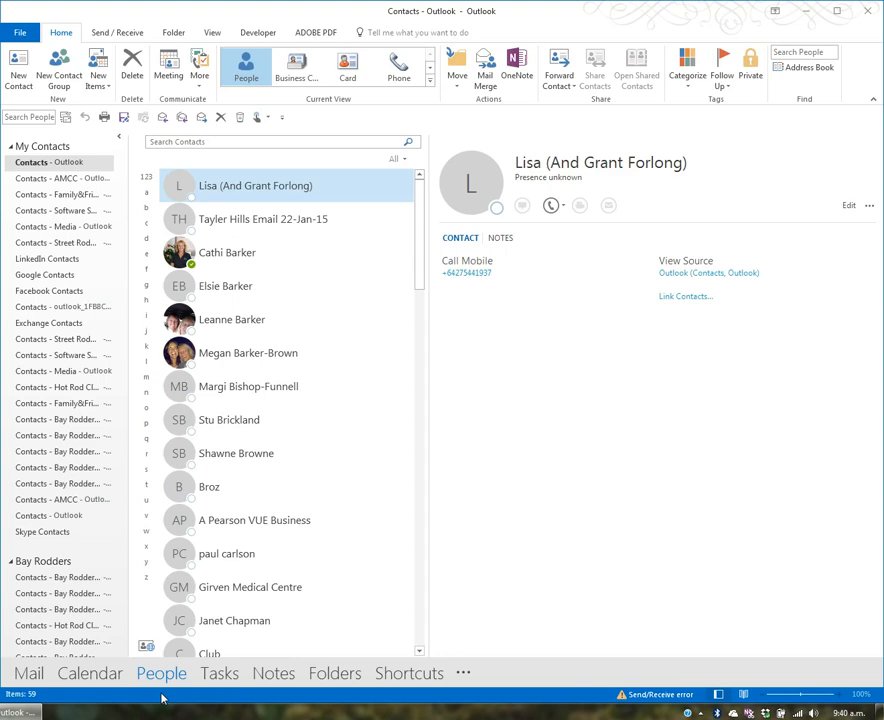
left_click(347, 677)
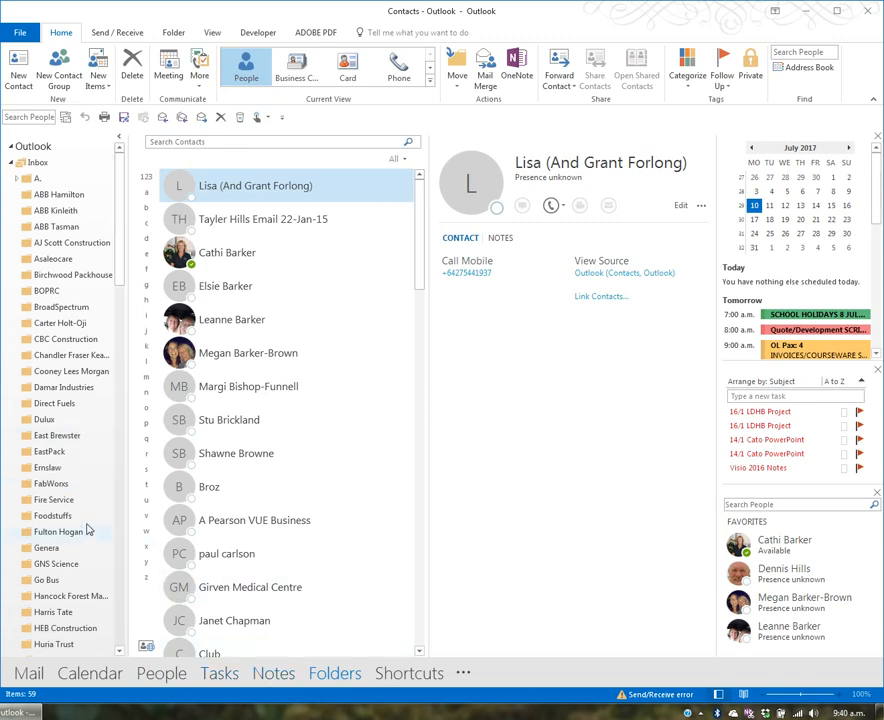
left_click_drag(120, 272, 152, 643)
- Open the main Contacts folder from the folder pane
left_click(45, 330)
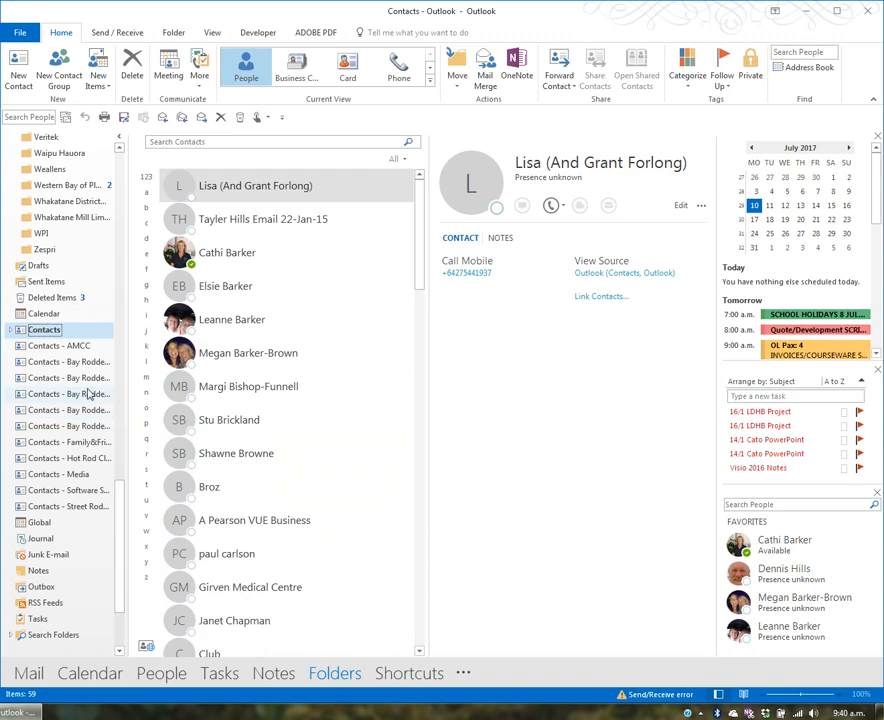
- Try the Card, Phone and List views, widening card columns, then return to Business Card
left_click(300, 79)
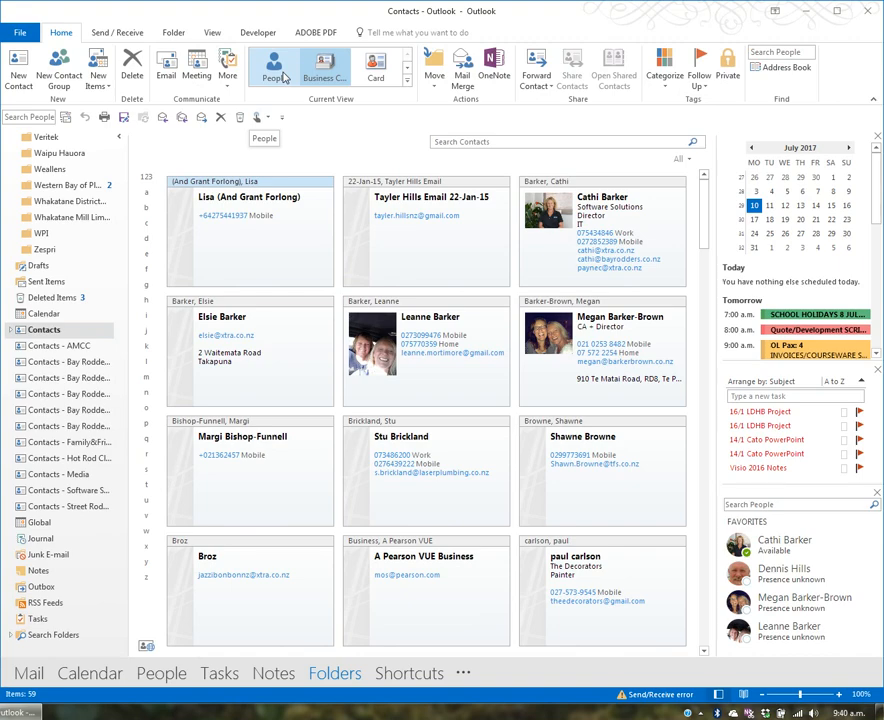
left_click(407, 86)
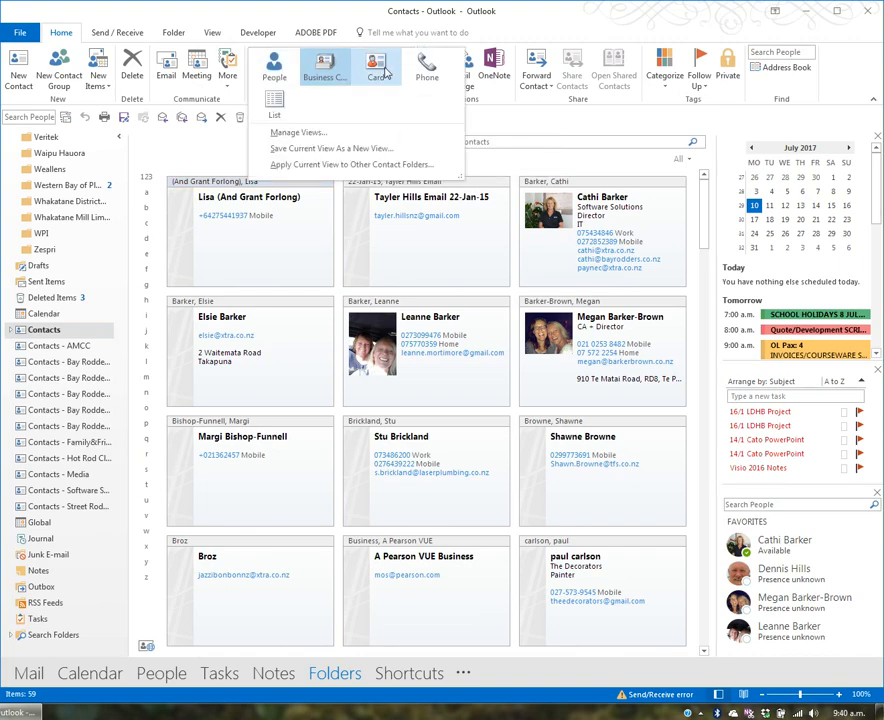
left_click(383, 68)
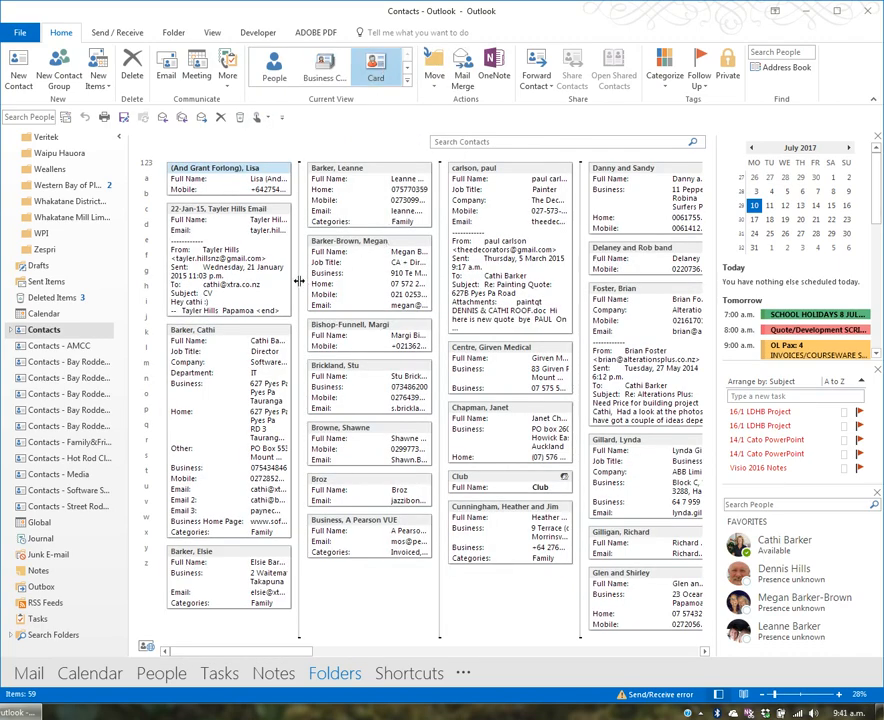
mouse_move(300, 281)
left_mouse_down()
mouse_move(392, 277)
mouse_move(293, 277)
left_mouse_up()
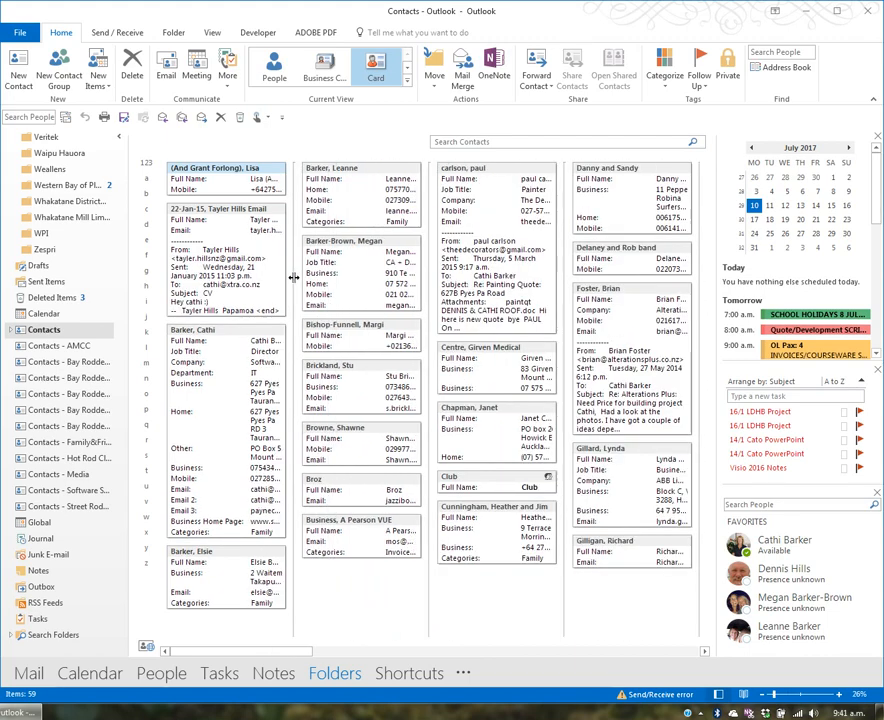
left_click(407, 86)
left_click(431, 70)
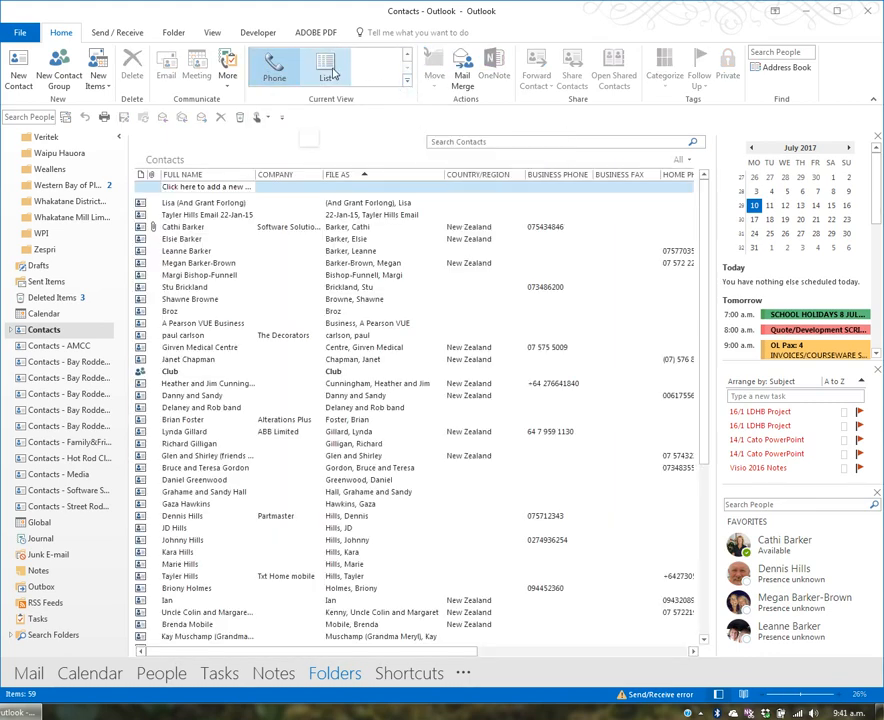
left_click(332, 72)
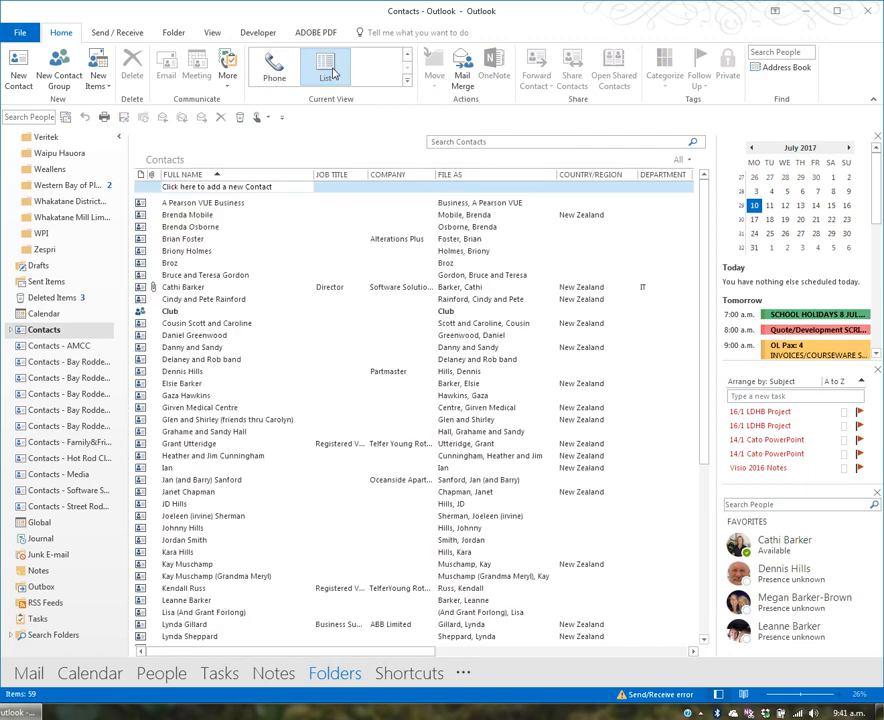
left_click(407, 57)
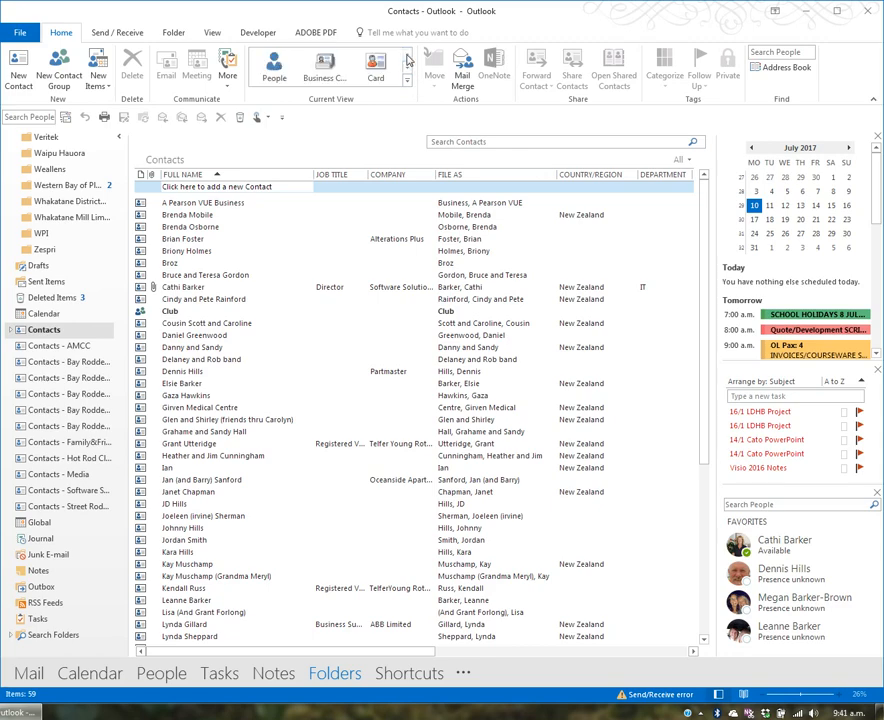
left_click(325, 68)
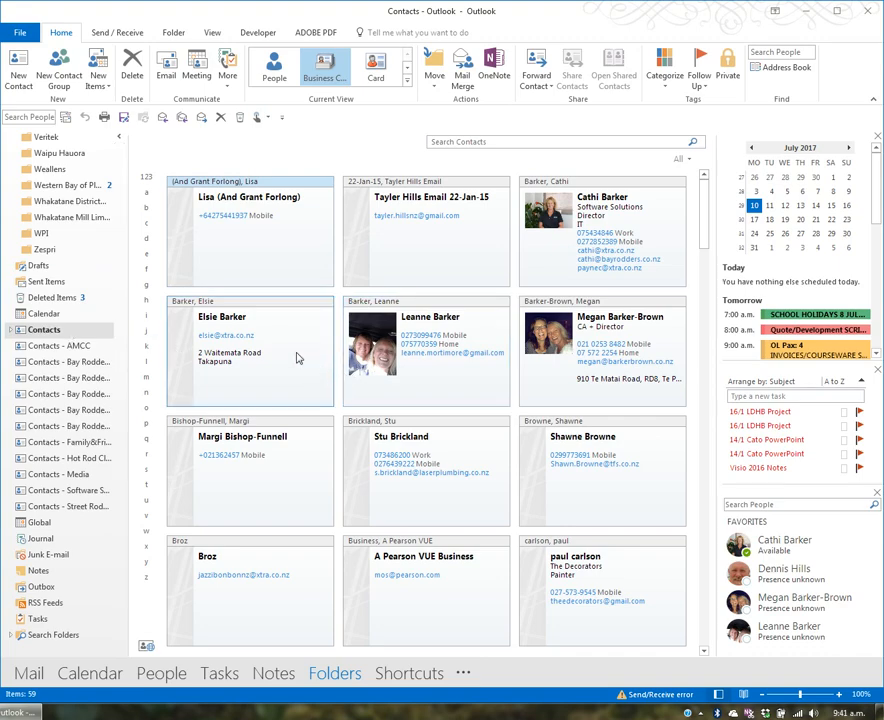
- Create a new contact with the person's full name, company 'Software Solutions' and job title 'Company Owner'
left_click(20, 78)
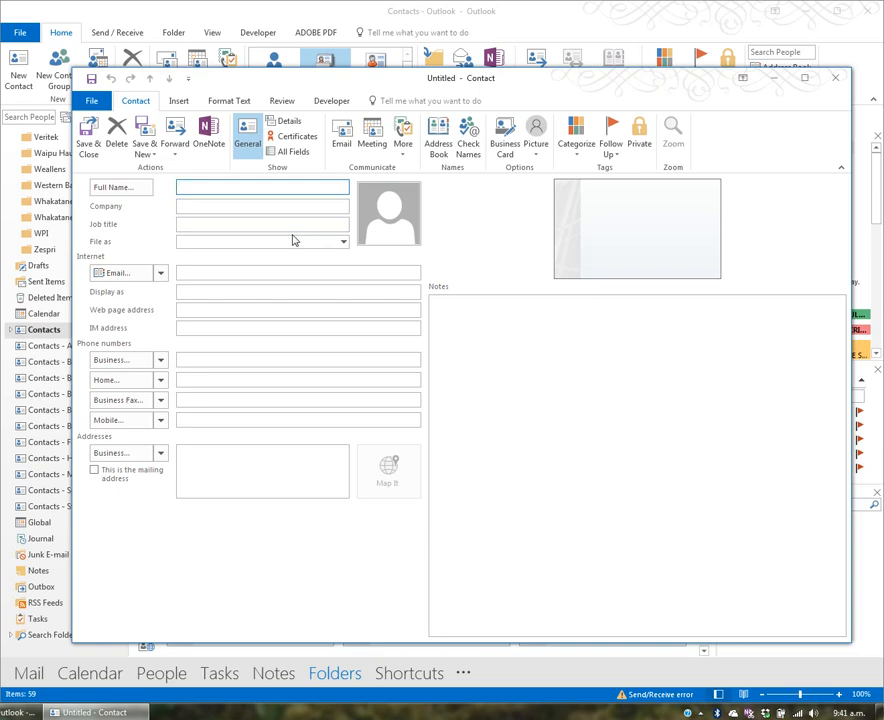
key("Tab")
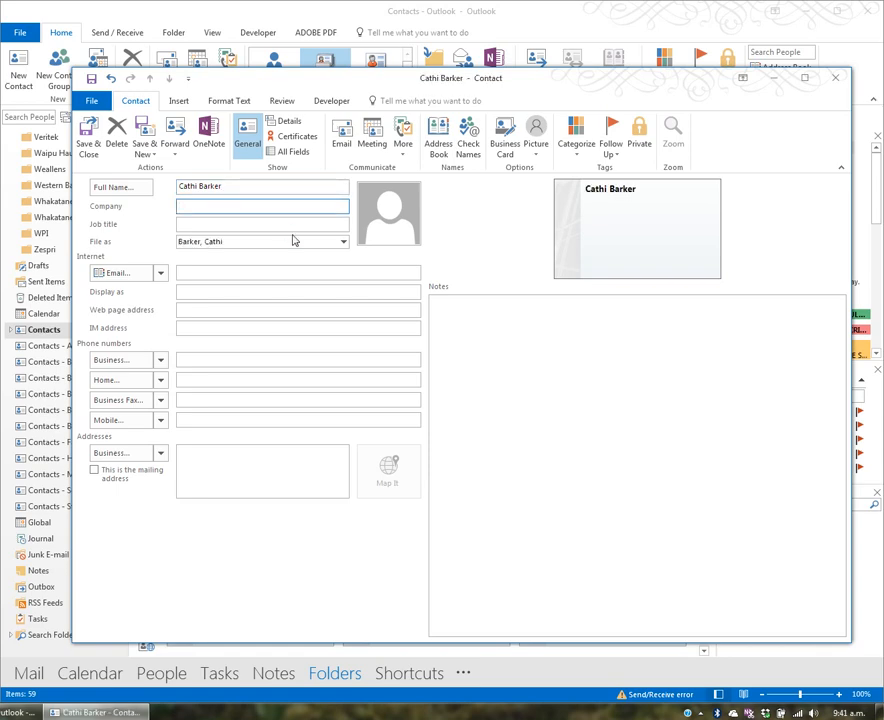
type("Software Solution")
key("Tab")
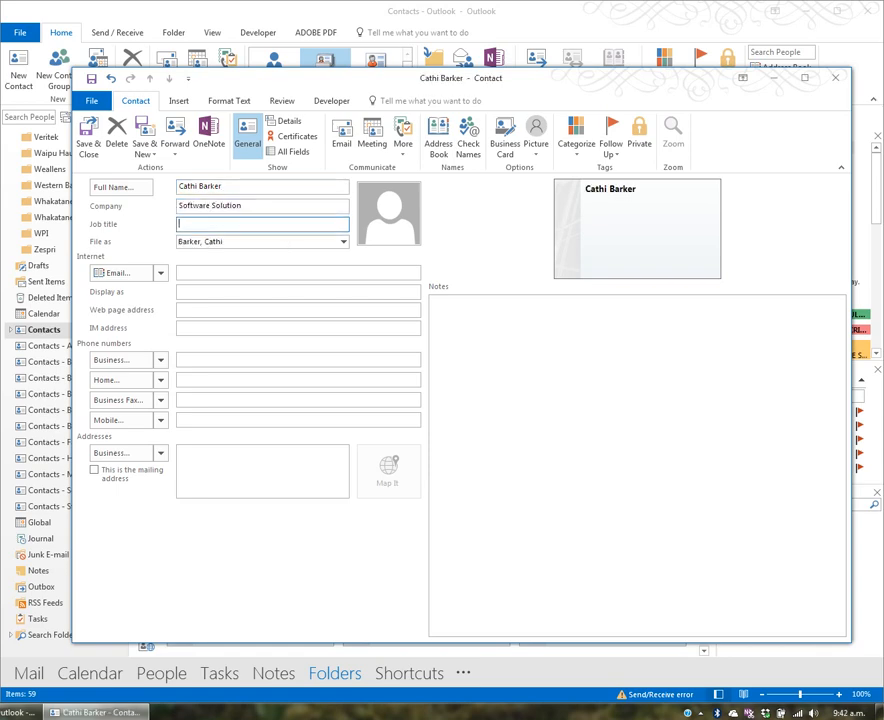
type("Company")
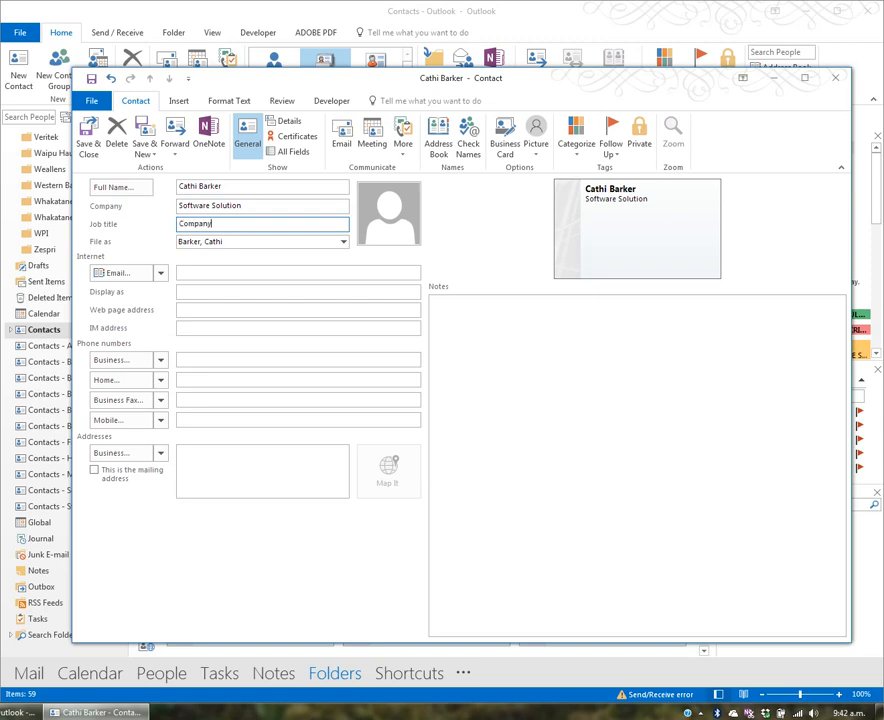
type(" Owner")
key("Tab")
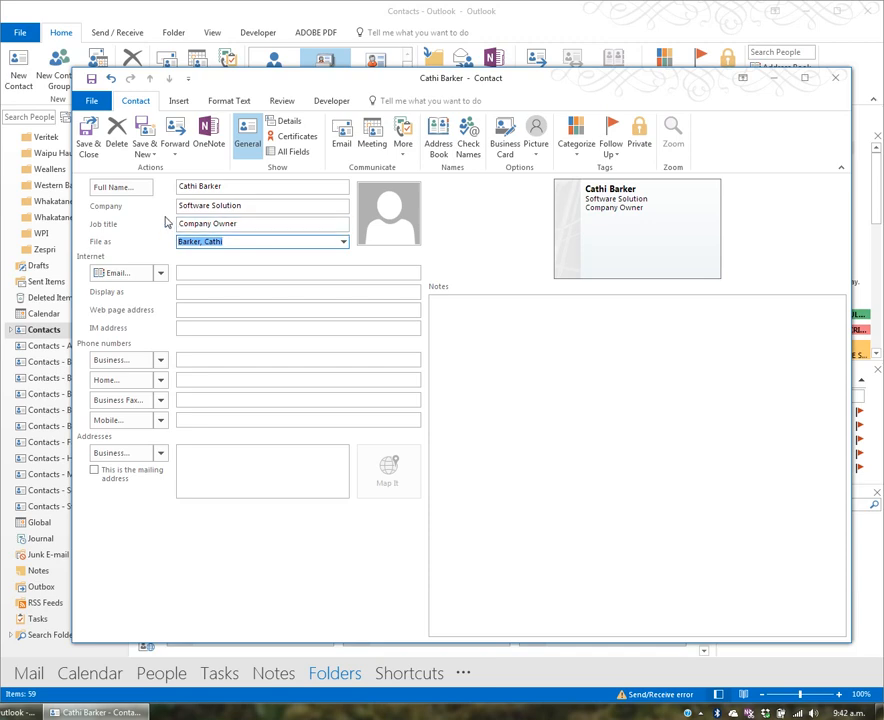
left_click(265, 205)
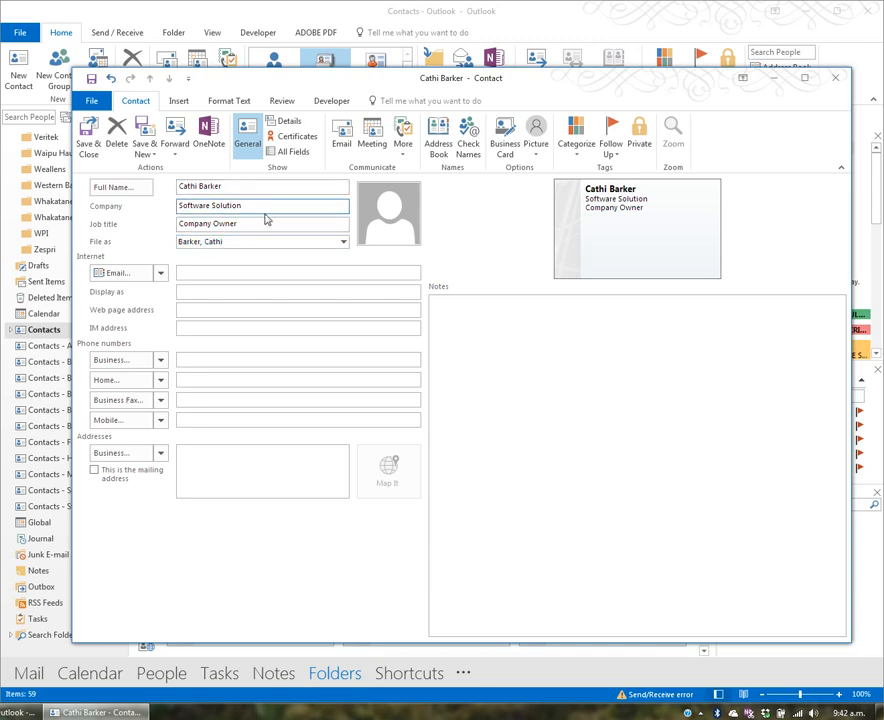
type("s")
- Enter the contact's first and second e-mail addresses
left_click(238, 271)
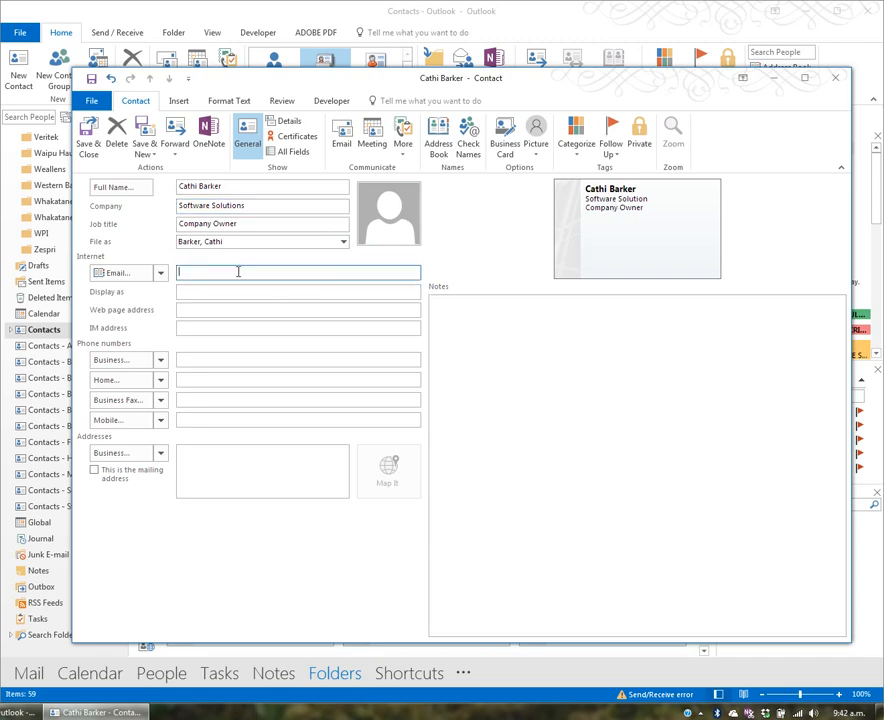
type("cathi")
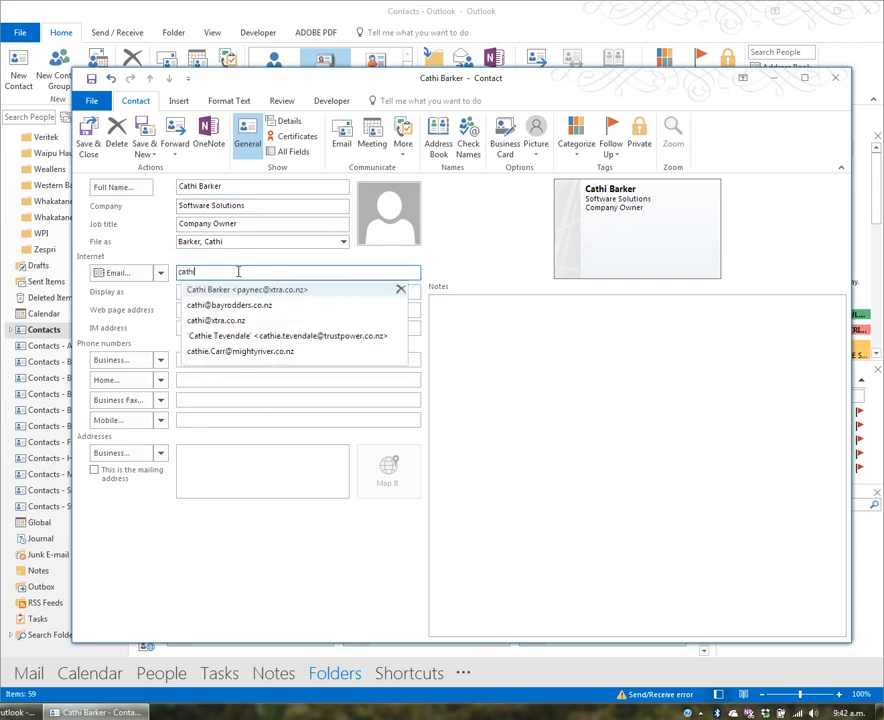
left_click(230, 320)
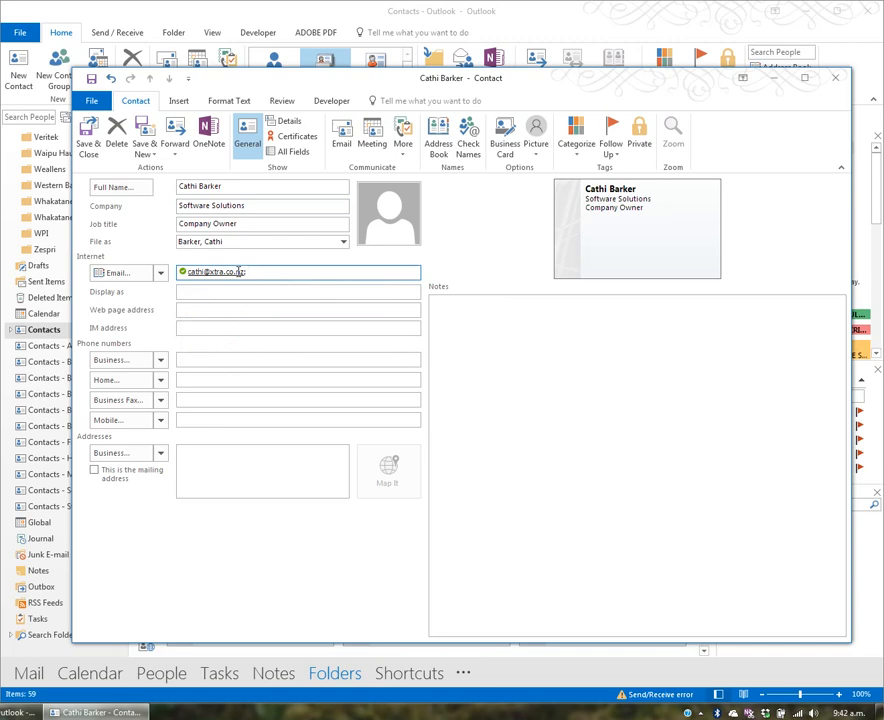
left_click(161, 275)
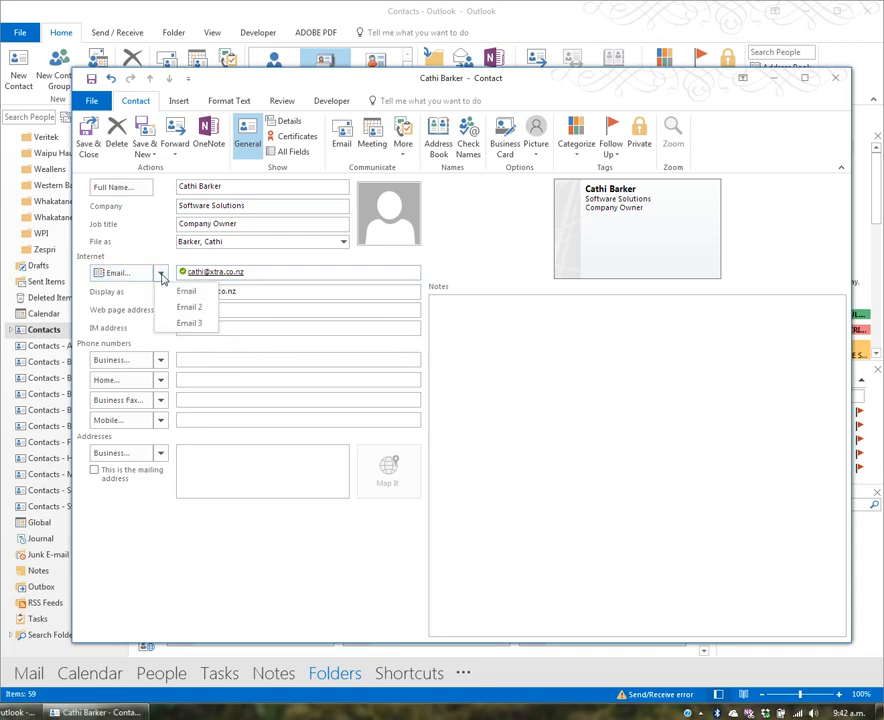
left_click(183, 308)
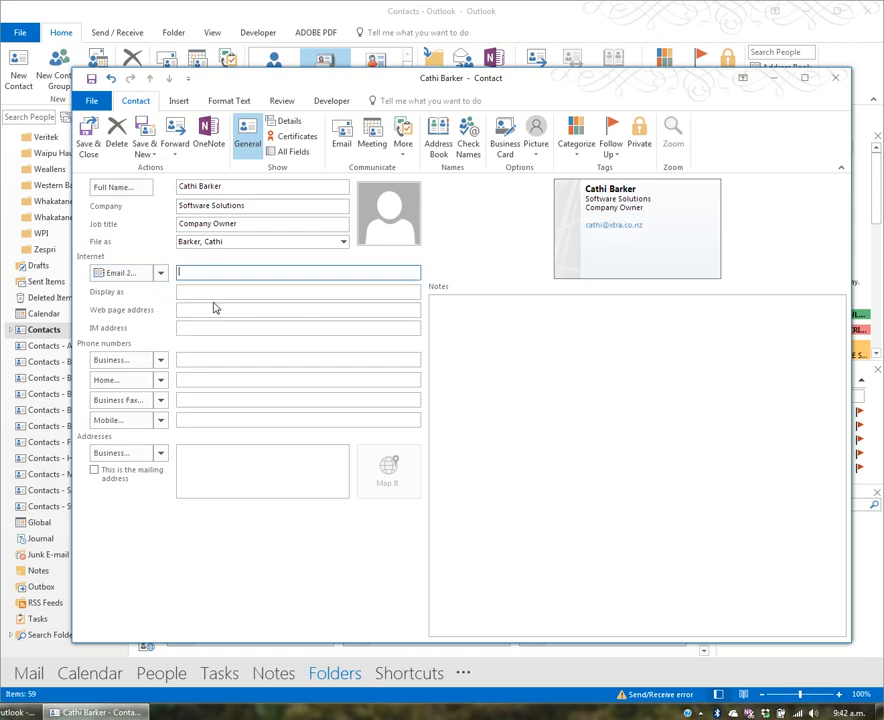
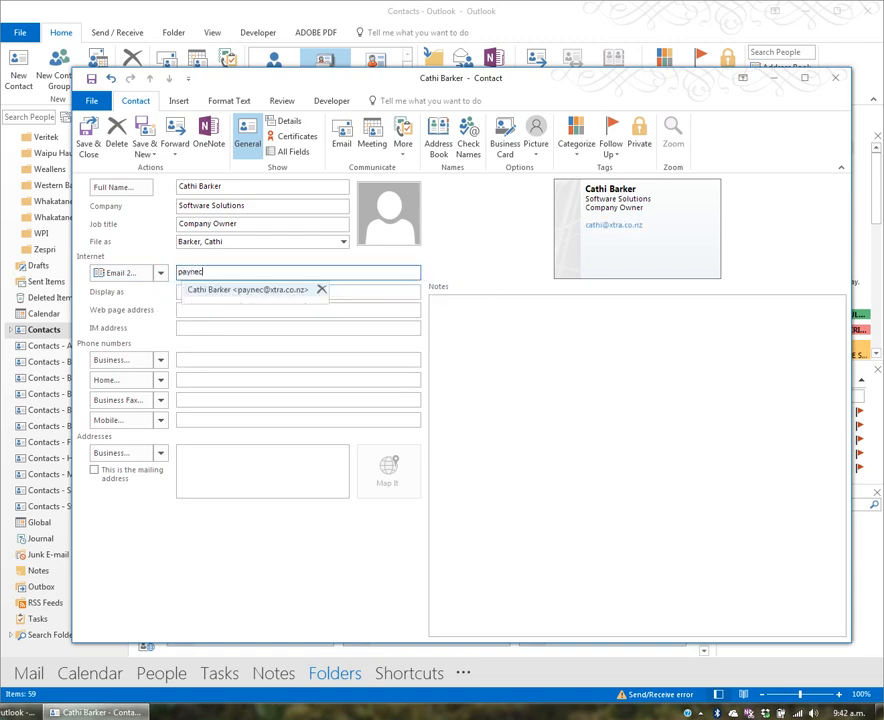
right_click(204, 270)
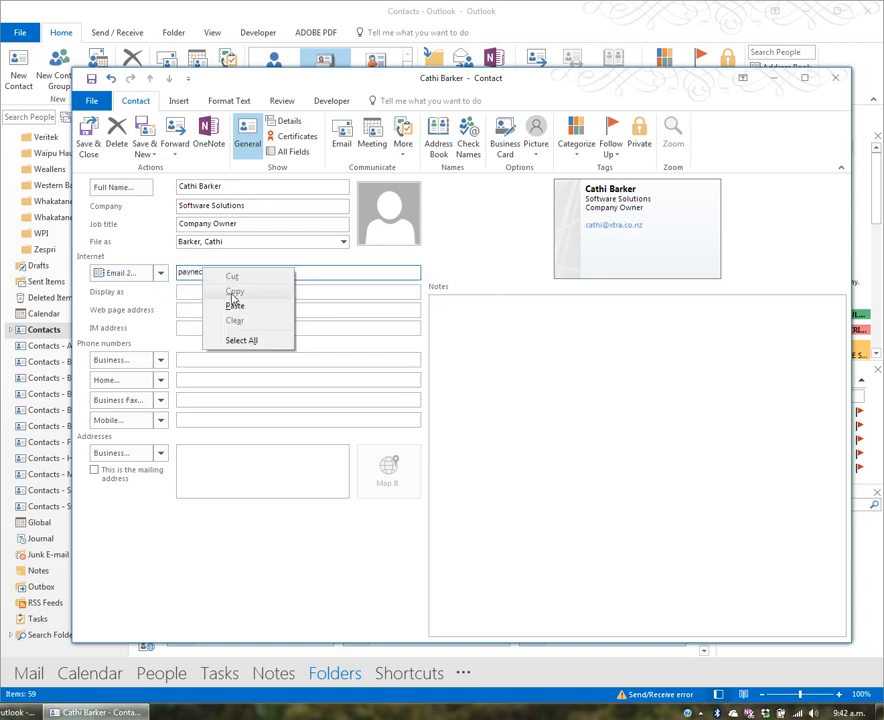
left_click(317, 276)
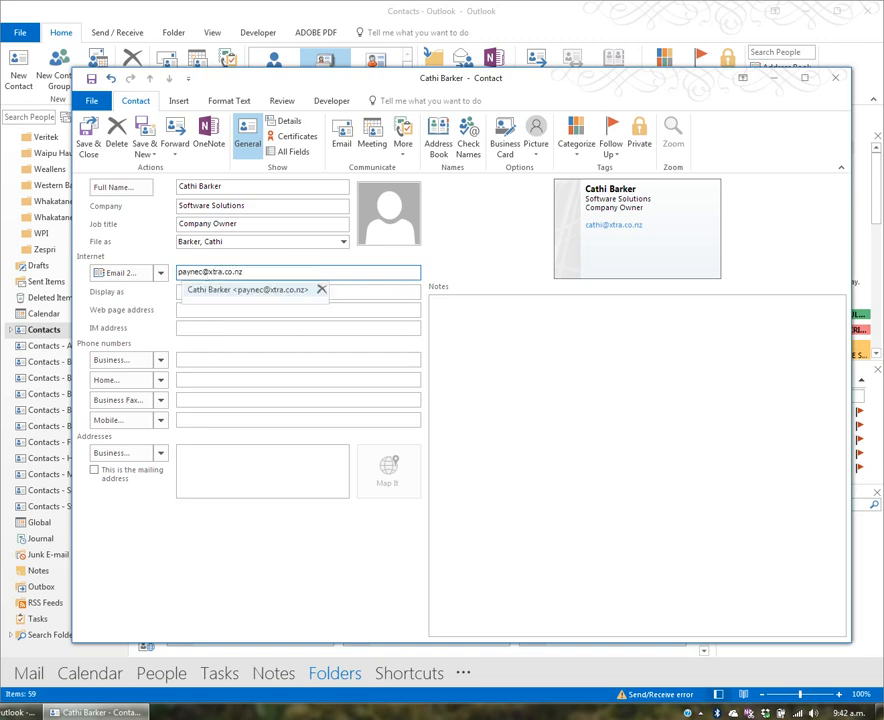
- Add a third e-mail address in the Email 3 slot and cycle through the slots to check them
left_click(160, 272)
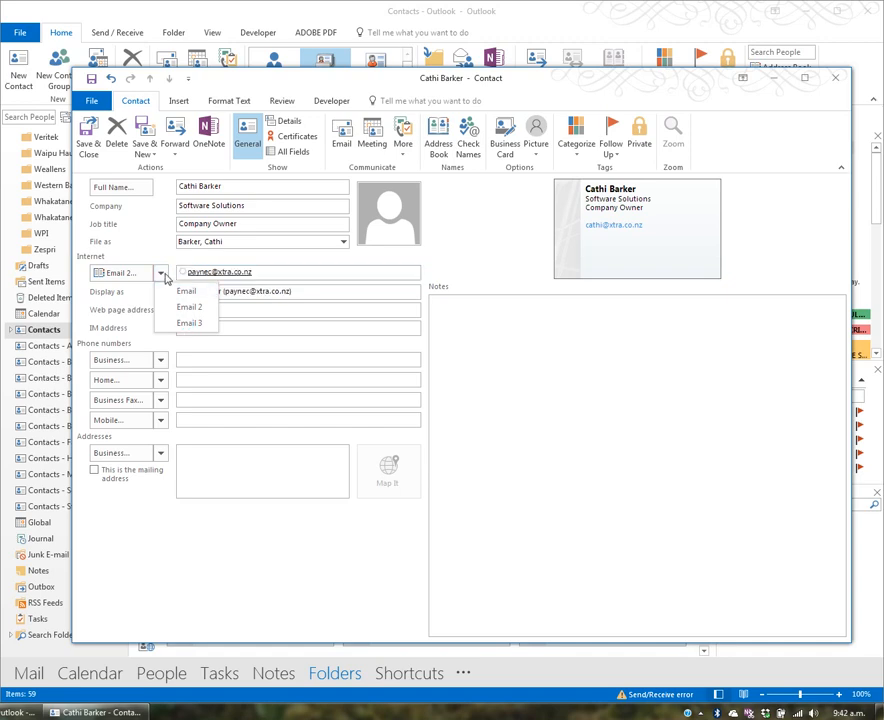
left_click(189, 323)
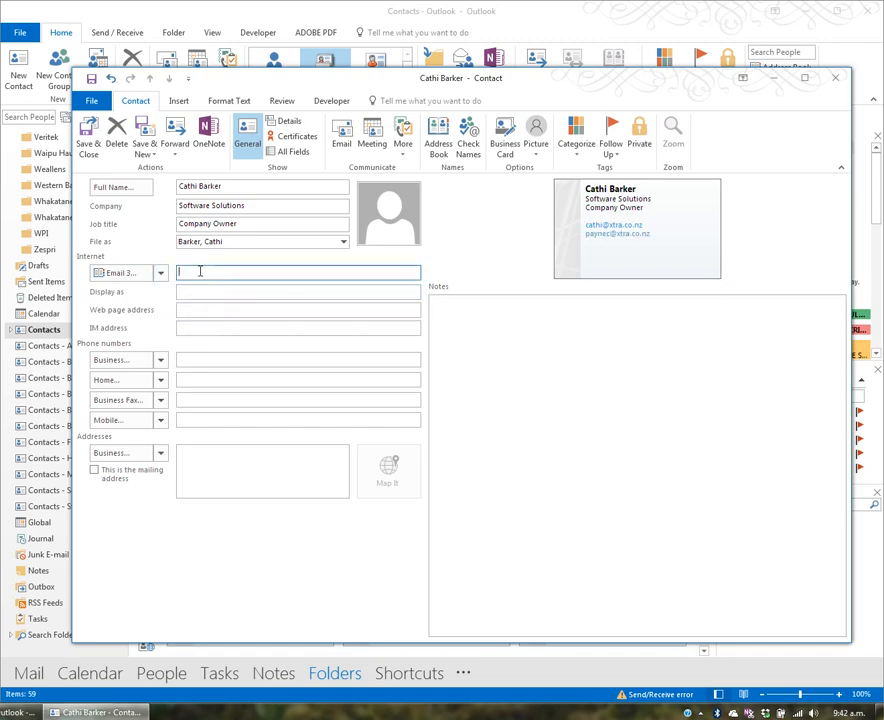
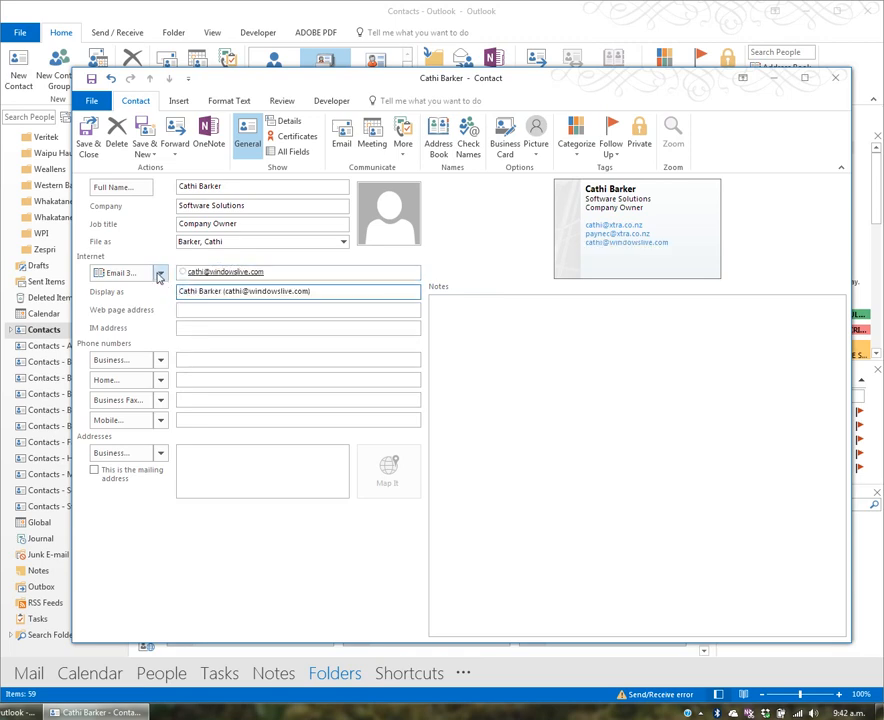
left_click(160, 272)
left_click(186, 291)
left_click(160, 272)
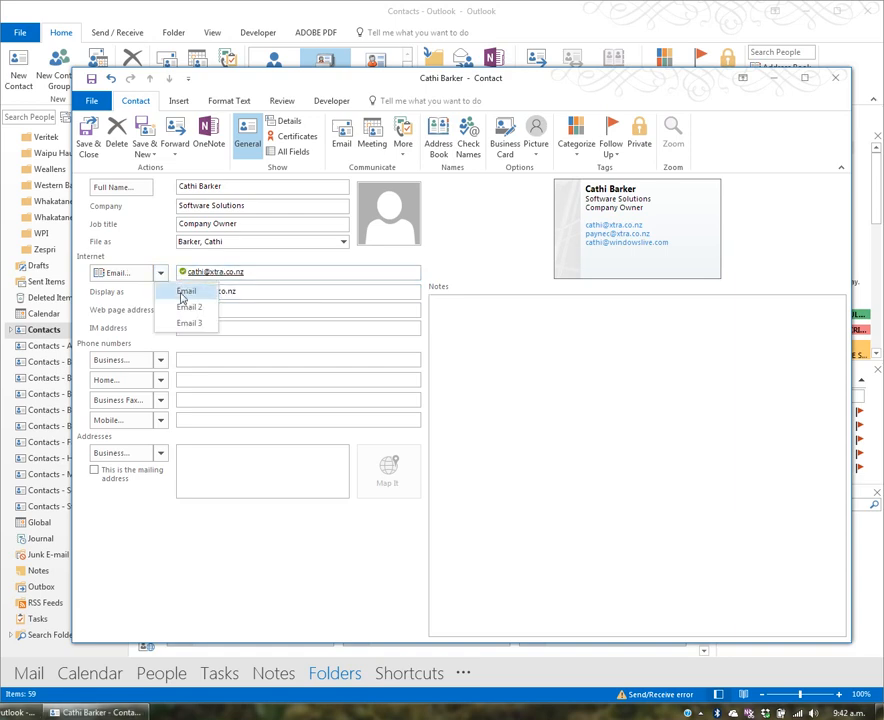
left_click(186, 307)
left_click(160, 272)
left_click(195, 323)
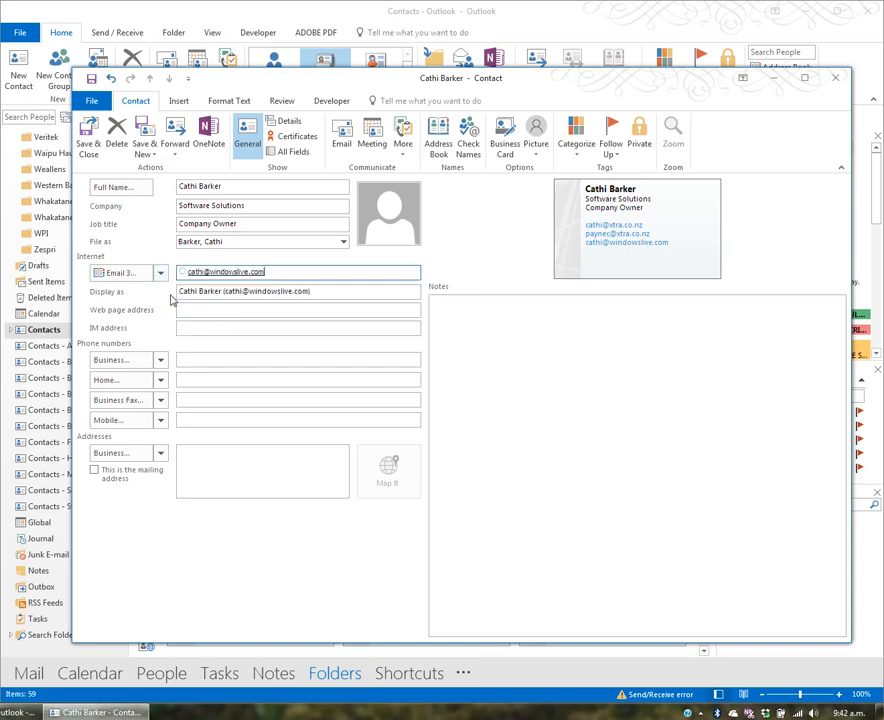
left_click(160, 272)
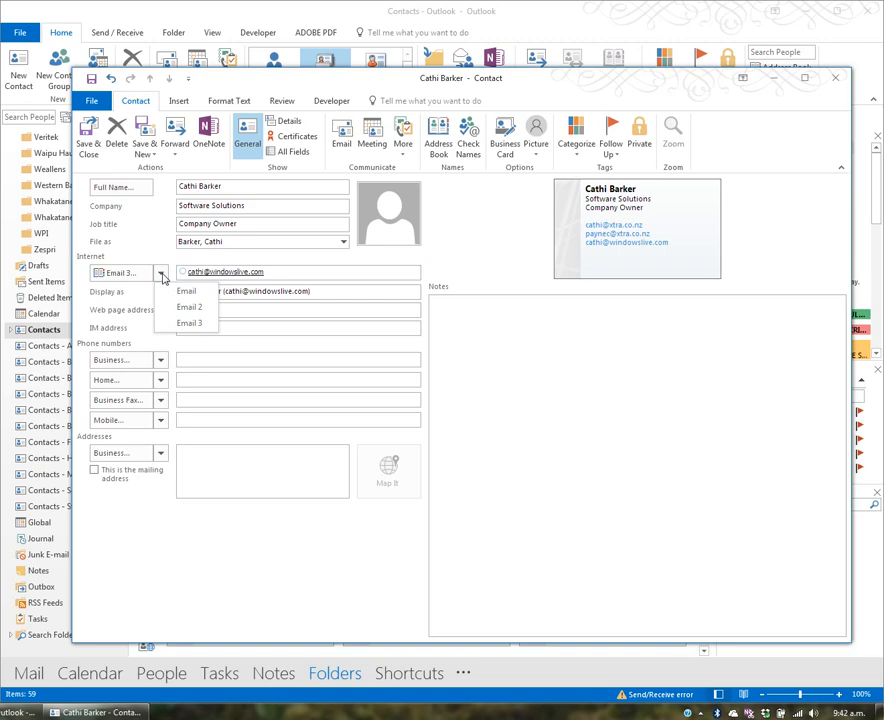
left_click(187, 291)
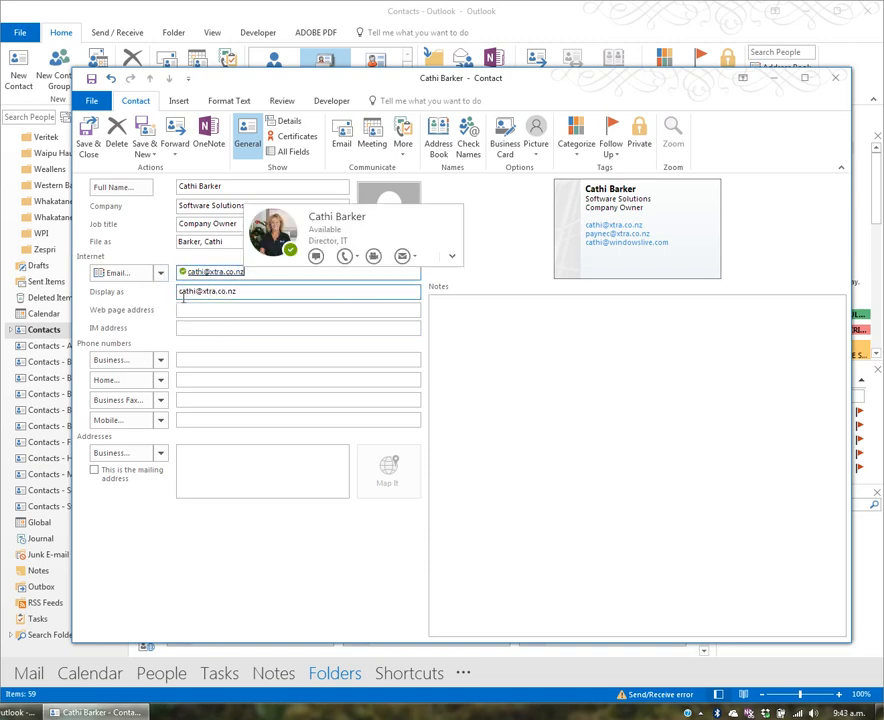
triple_click(253, 295)
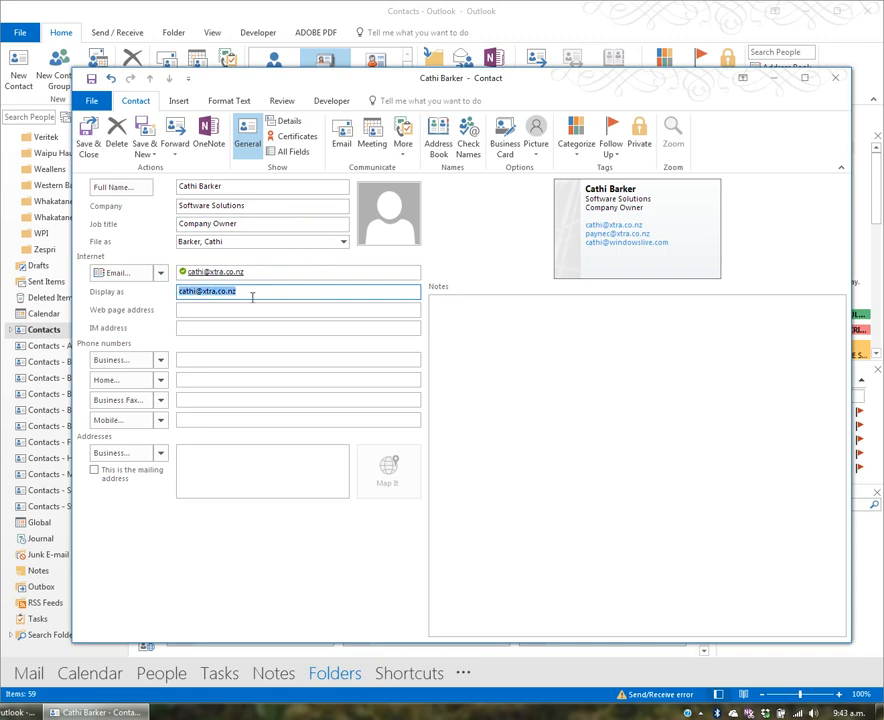
key("Tab")
type("softwar")
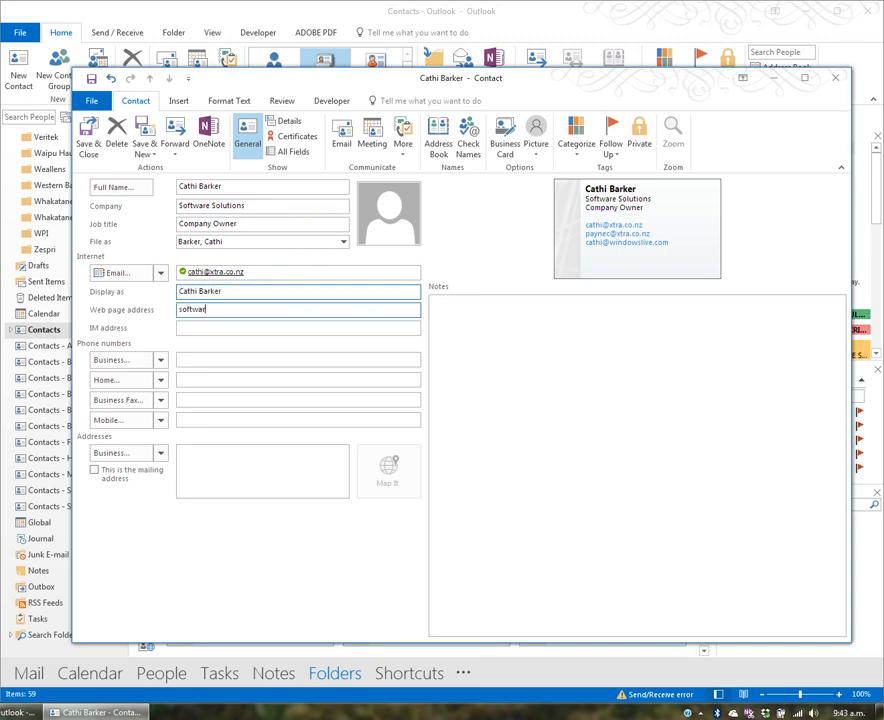
type("esolutions.co.nz")
key("Home")
type("www.")
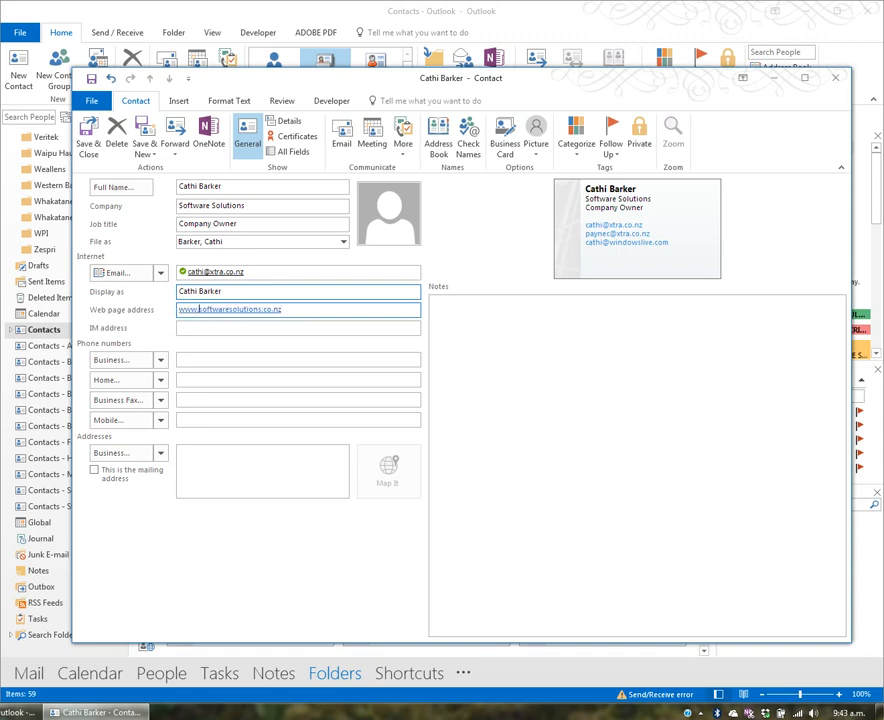
key("Tab")
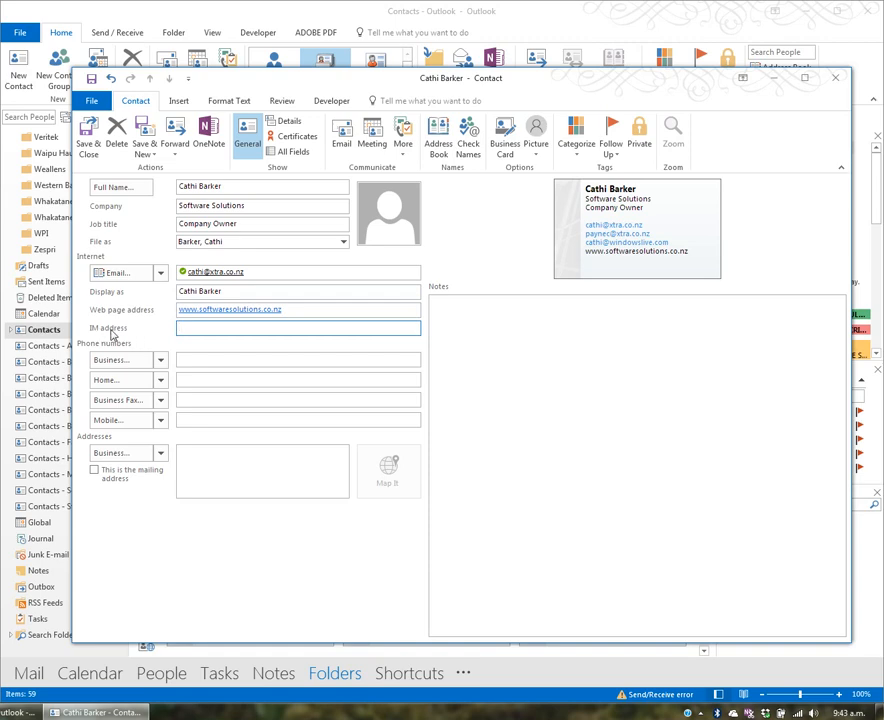
- Enter the contact's business phone and mobile phone numbers
left_click(184, 361)
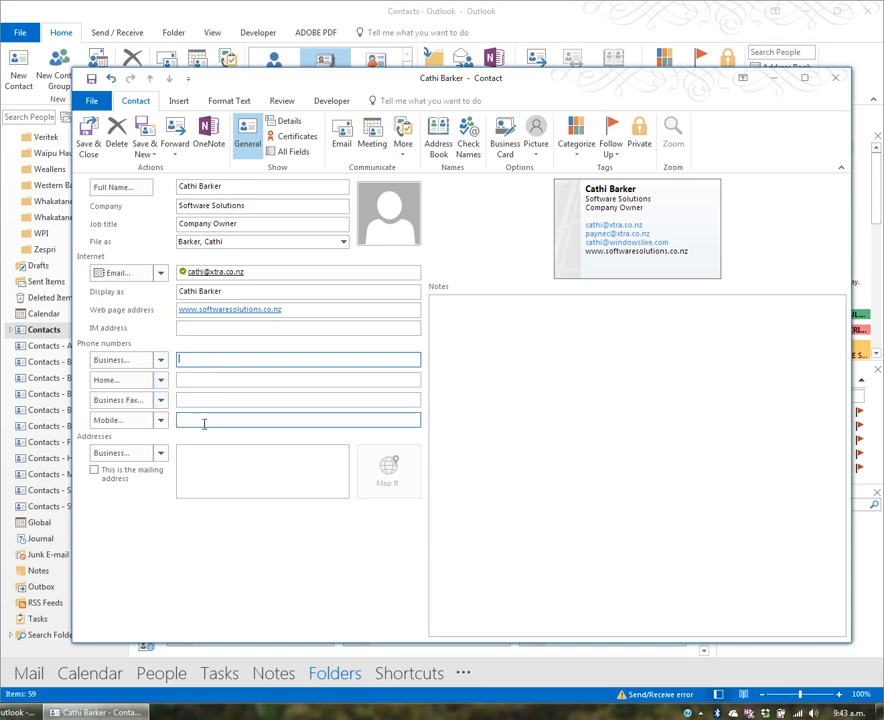
left_click(161, 363)
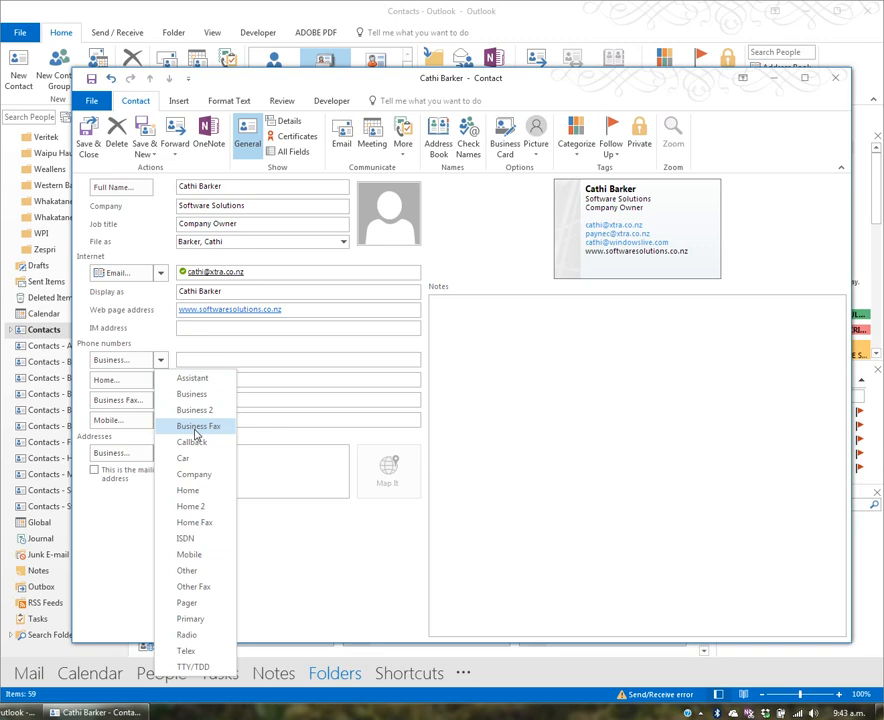
left_click(199, 359)
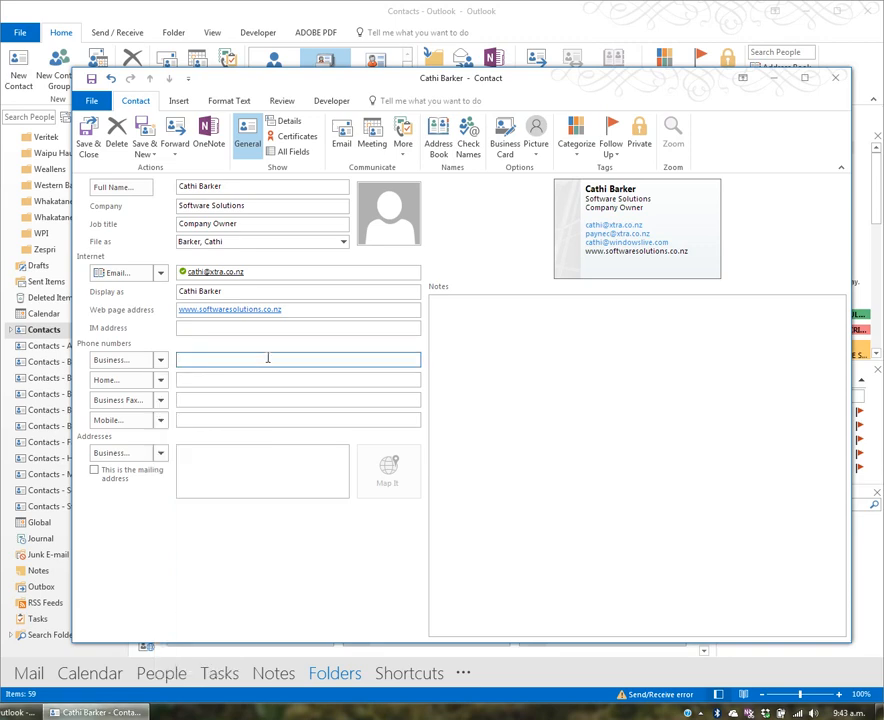
key("Tab")
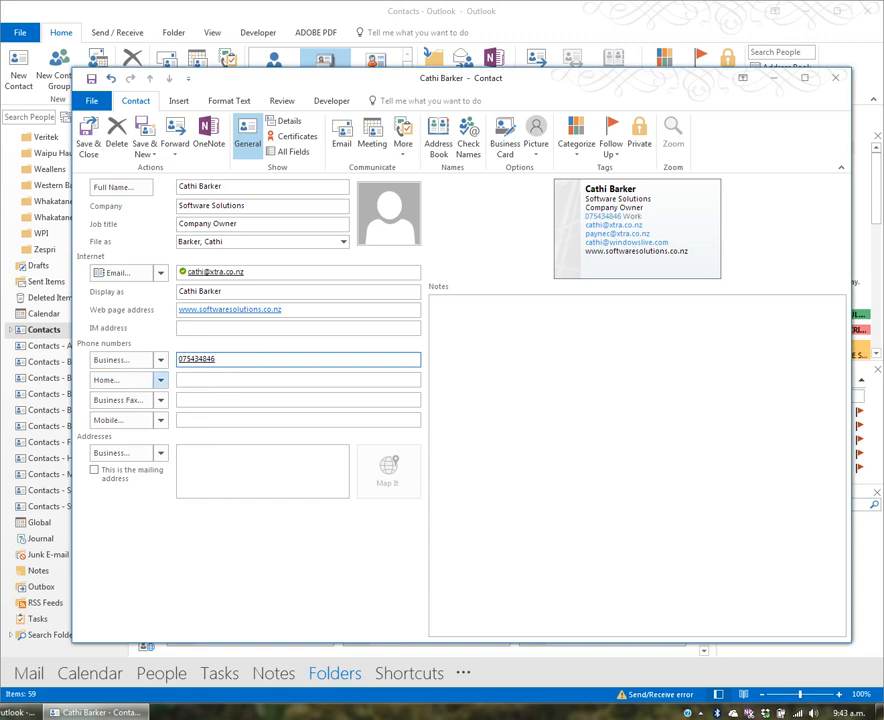
left_click(211, 421)
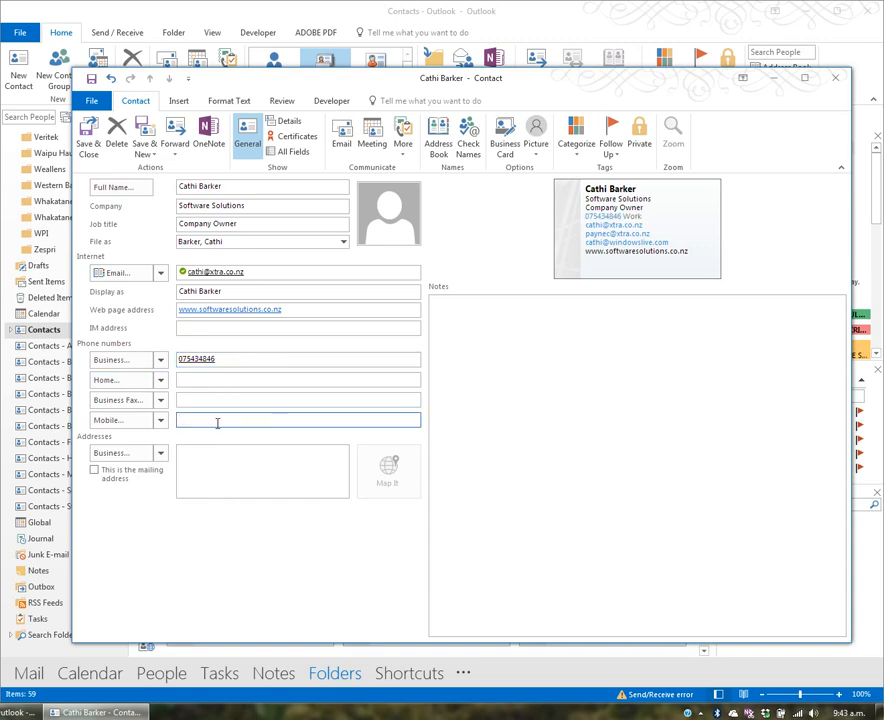
- Enter the business address (street, suburb, city) and tick it as the mailing address
left_click(212, 462)
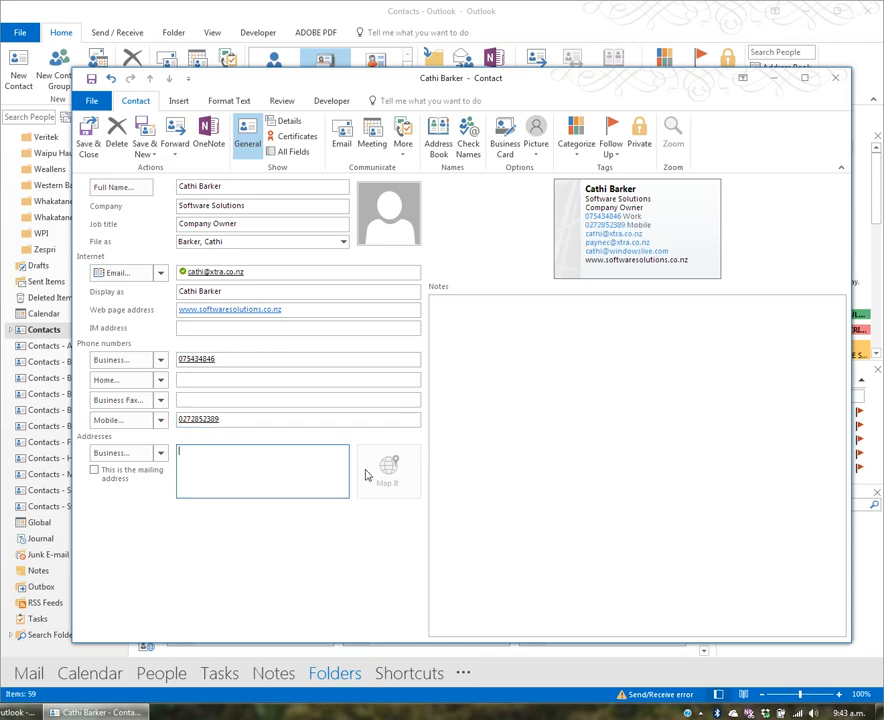
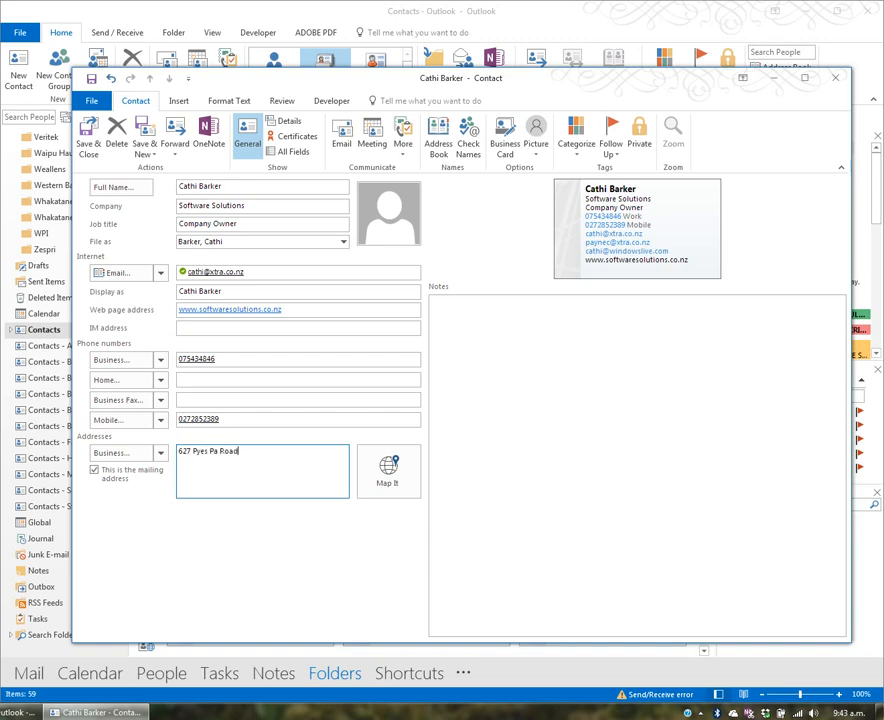
key("Return")
type("Tauranga")
left_click(160, 453)
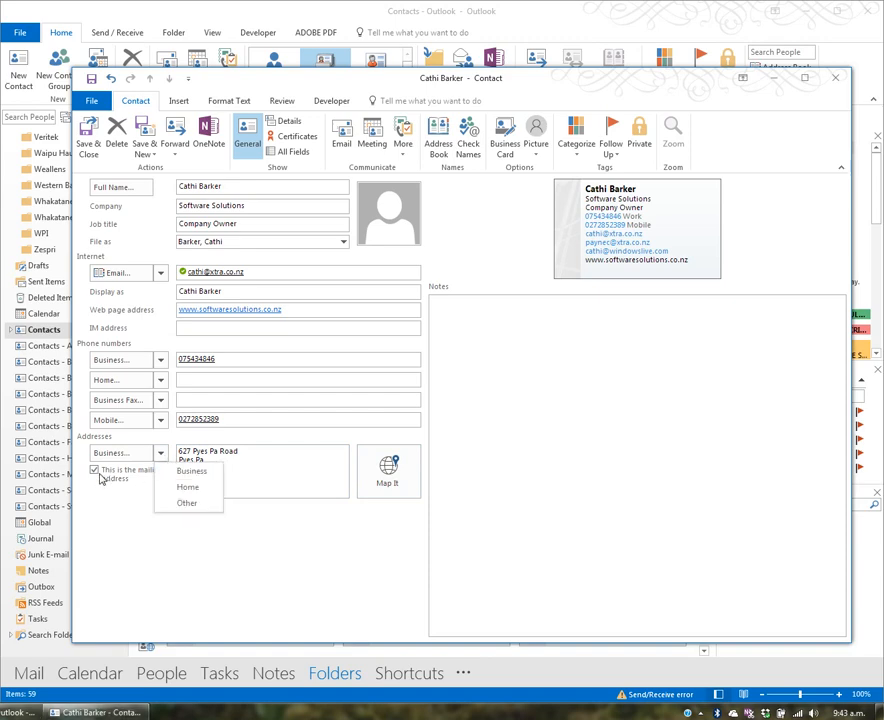
left_click(232, 466)
left_click(95, 470)
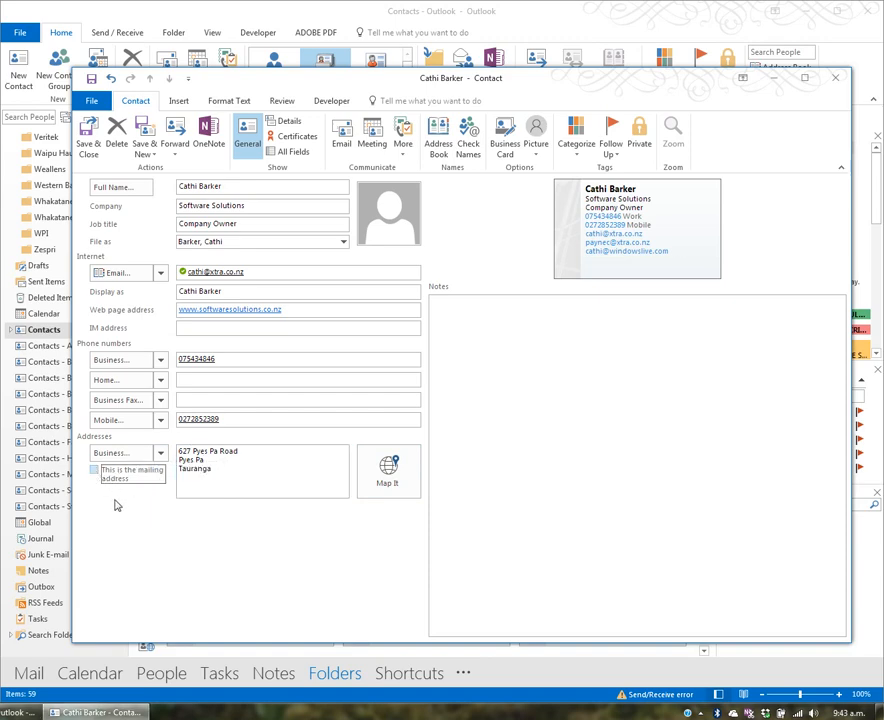
left_click(94, 470)
left_click(461, 463)
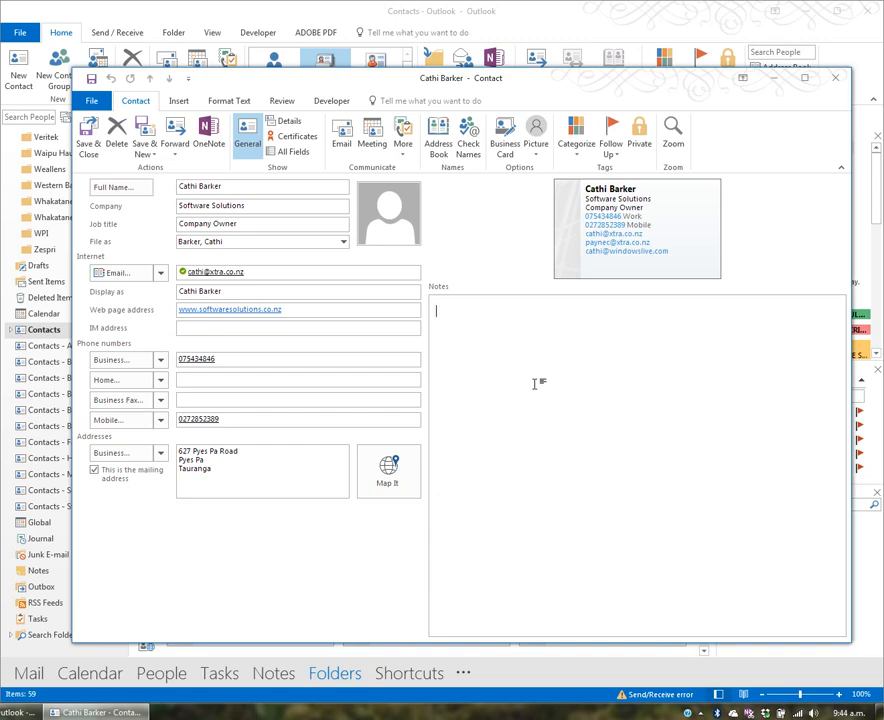
- Append 'From Scratch' to the contact's full name and Save & Close the contact
left_click(270, 188)
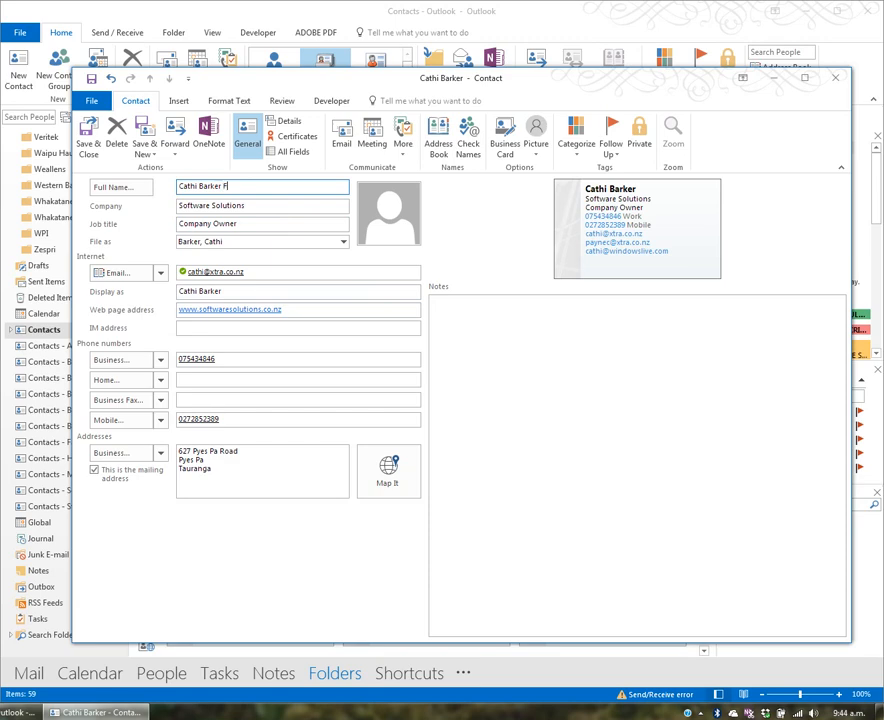
type("From Scratch")
left_click(89, 143)
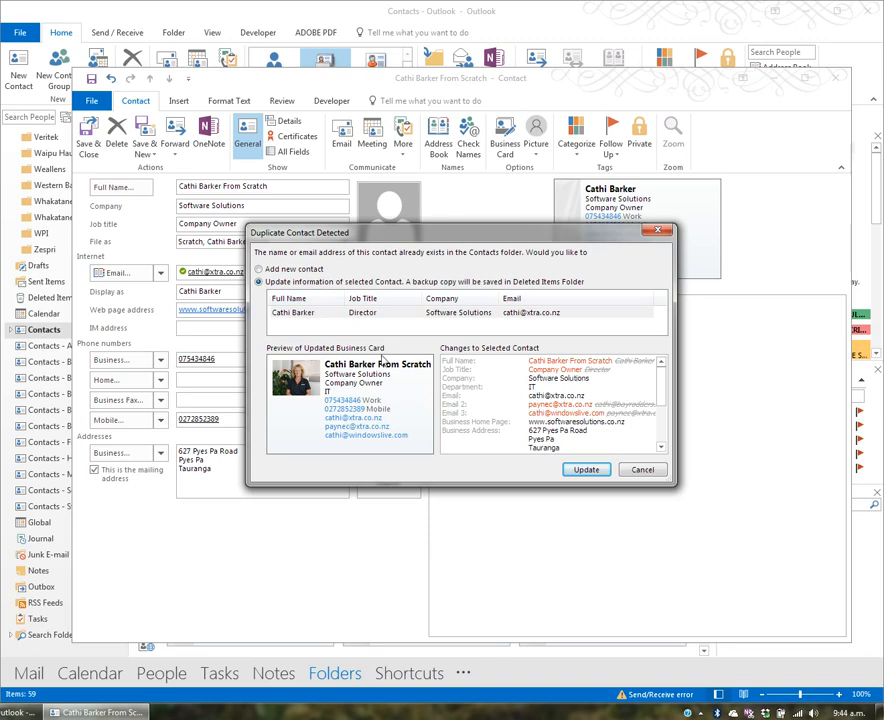
- Choose 'Add new contact' in the duplicate warning and confirm with Add
left_click(286, 272)
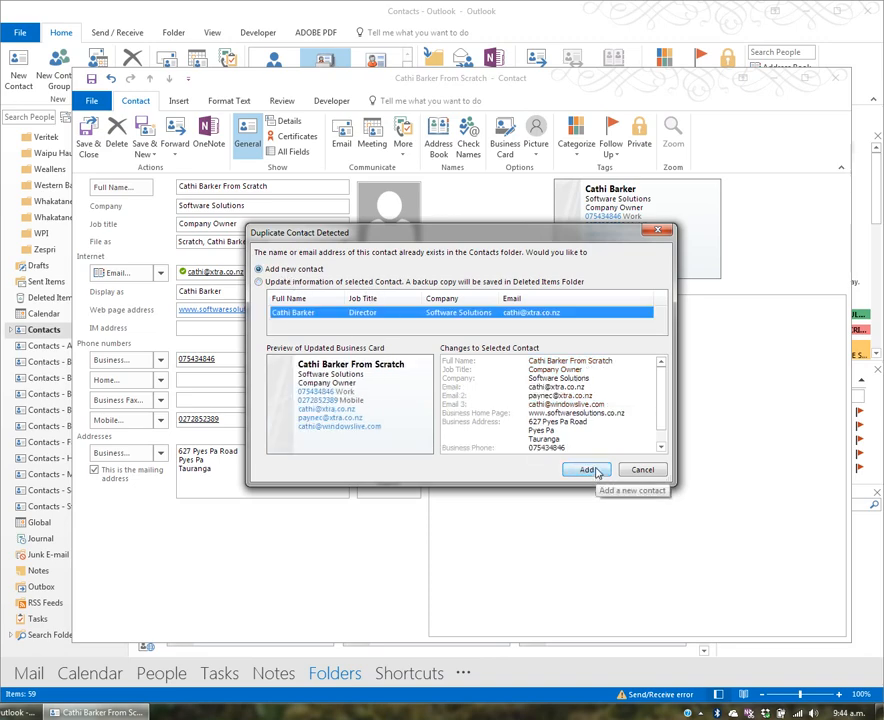
left_click(588, 470)
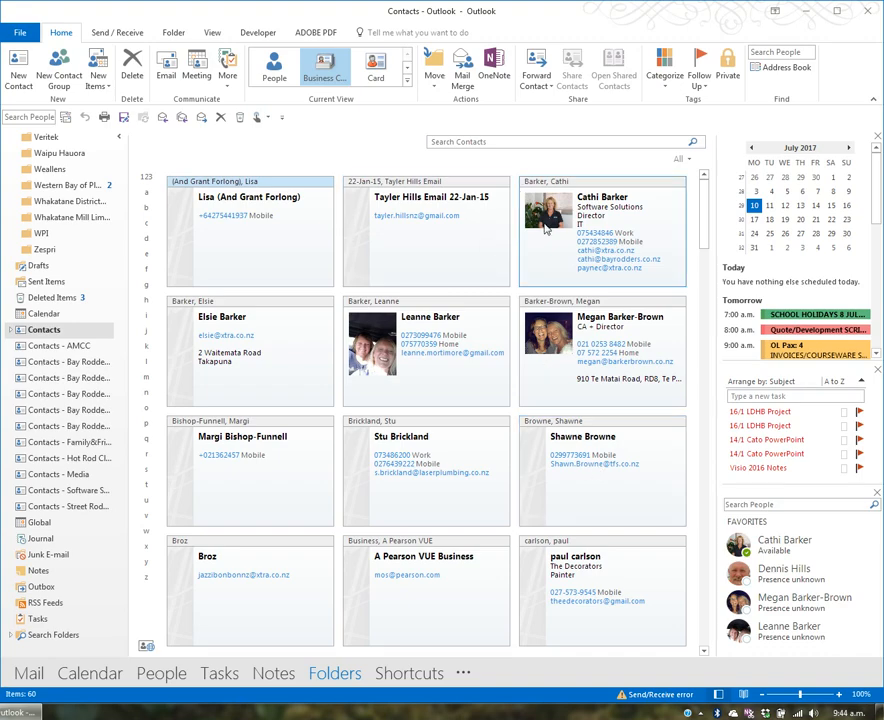
- Search the contacts for 'd' and open the newly added From Scratch contact
left_click(501, 141)
type("d")
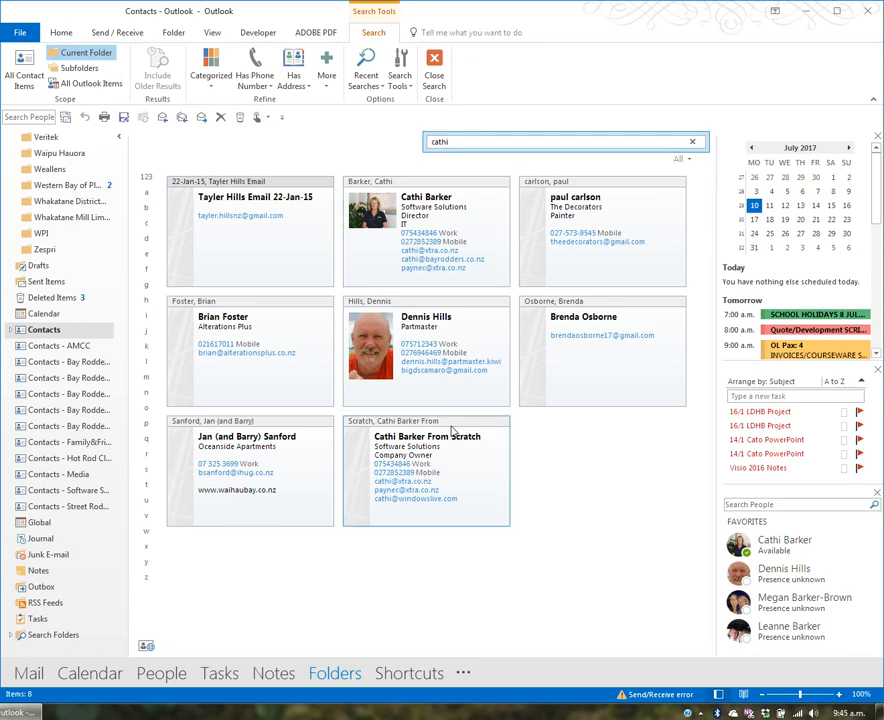
double_click(452, 427)
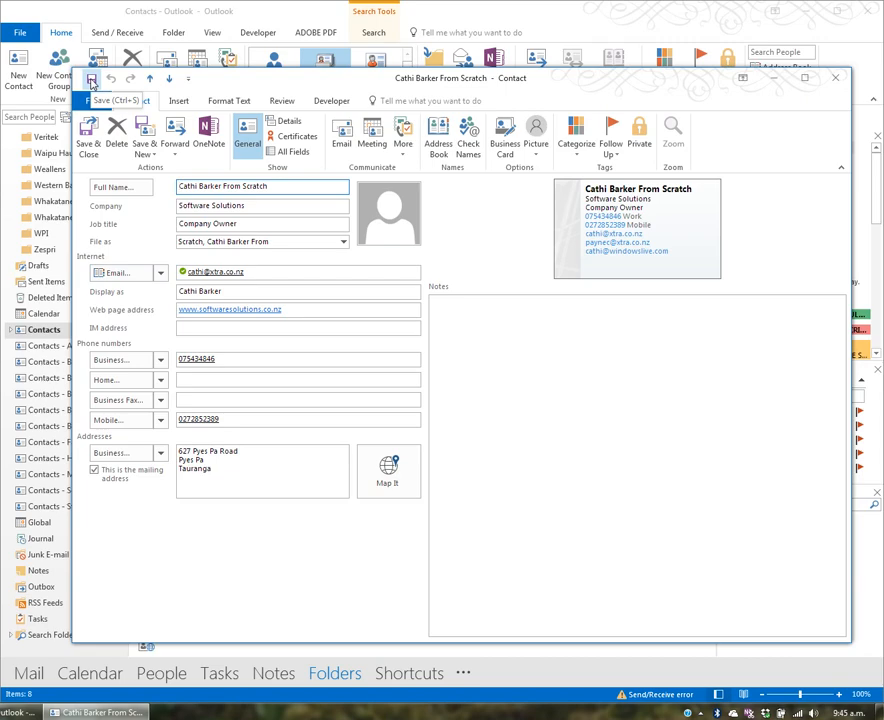
- Save and close the contact, then search 'b' and clear the search to show all contacts
left_click(88, 150)
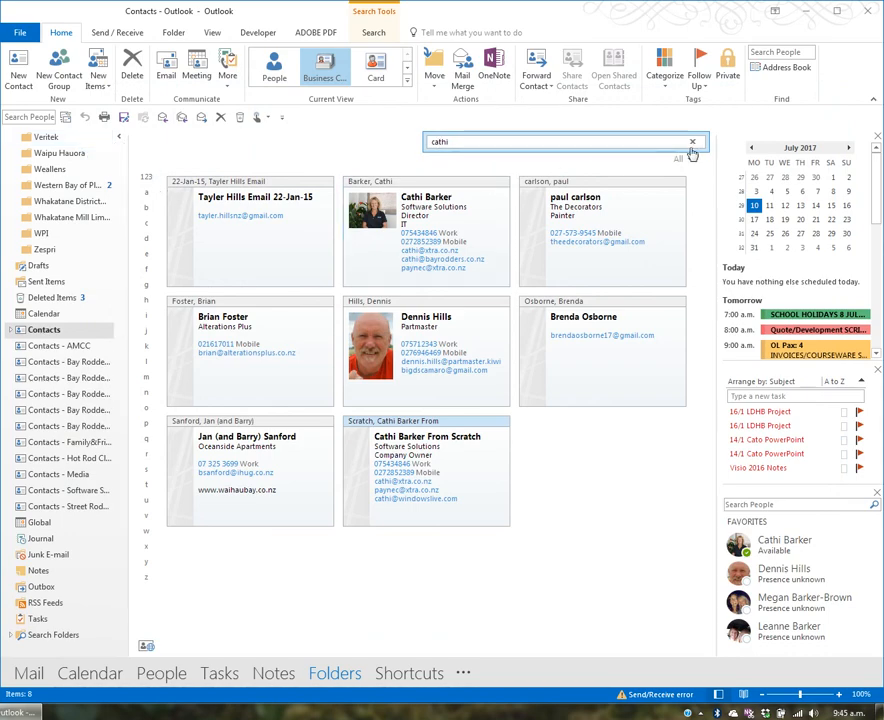
left_click(693, 147)
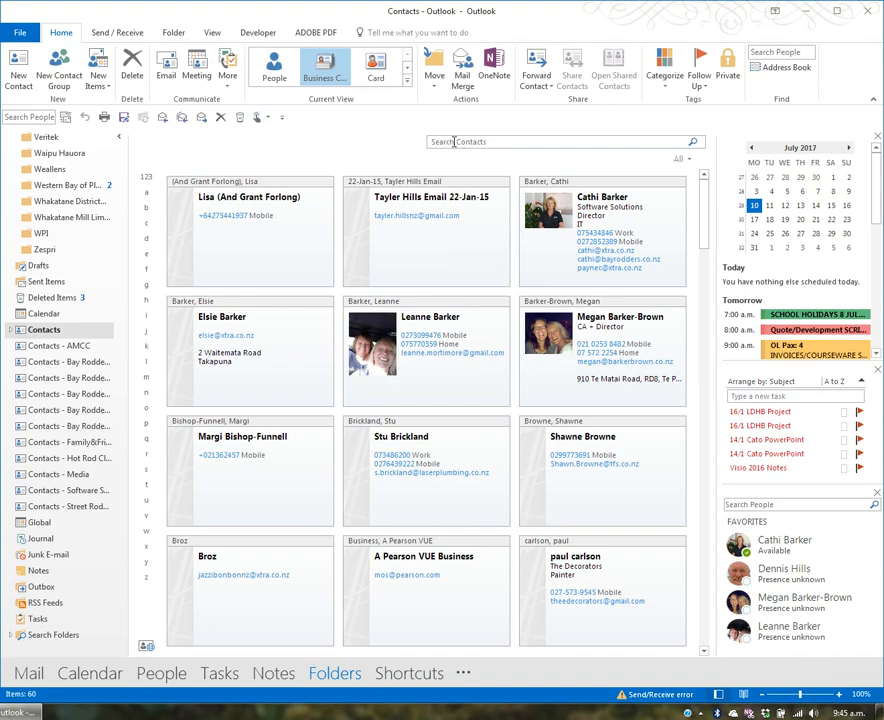
left_click(465, 142)
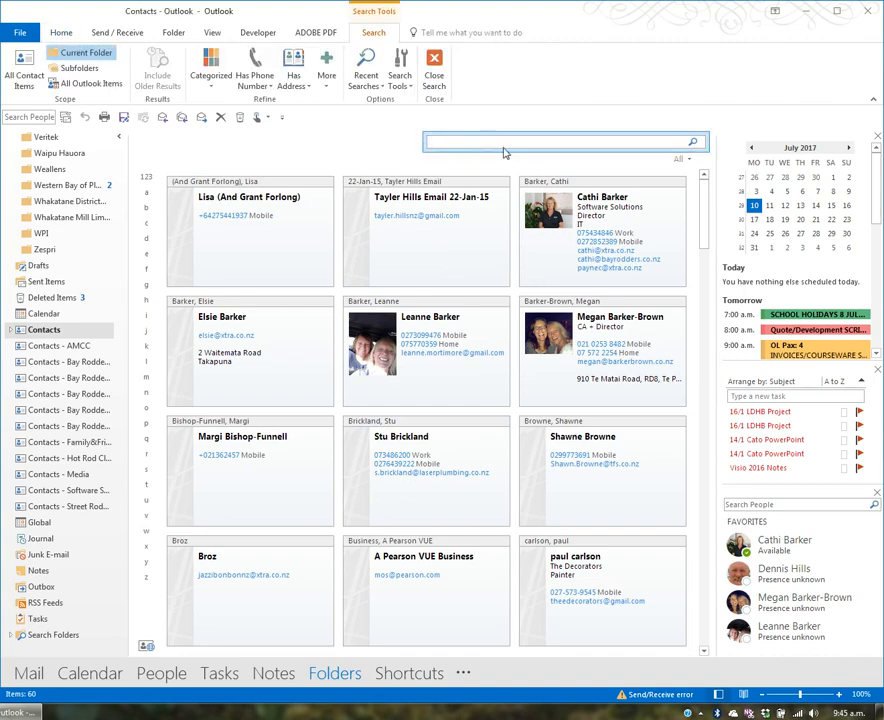
type("barker")
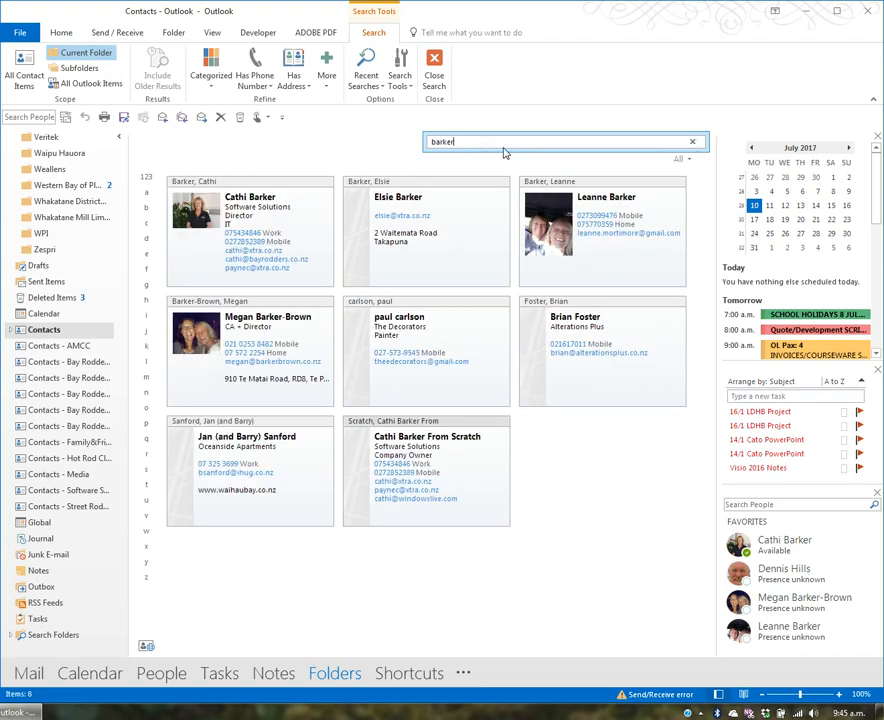
left_click(693, 143)
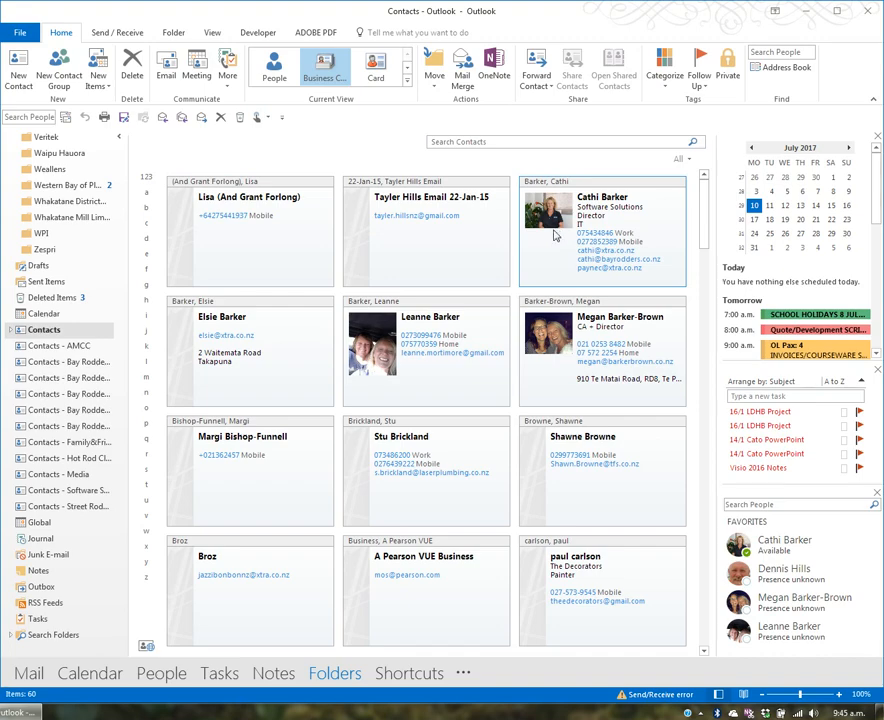
- In the Inbox, drag the BAY RODDERS AGM email onto the Contacts folder to create a contact
scroll(118, 497, "up", 15)
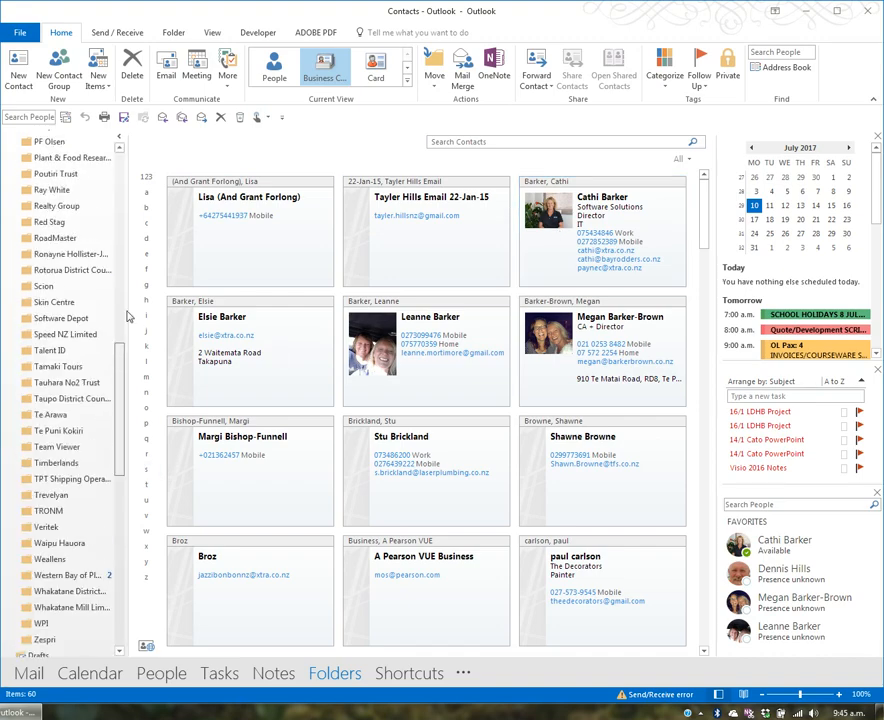
left_click(40, 163)
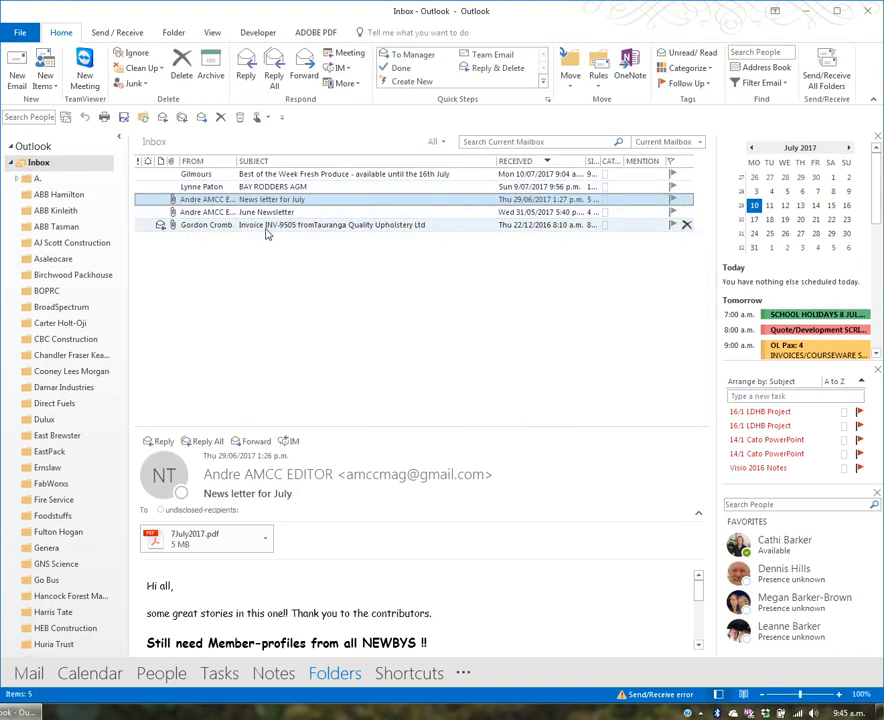
left_click(250, 187)
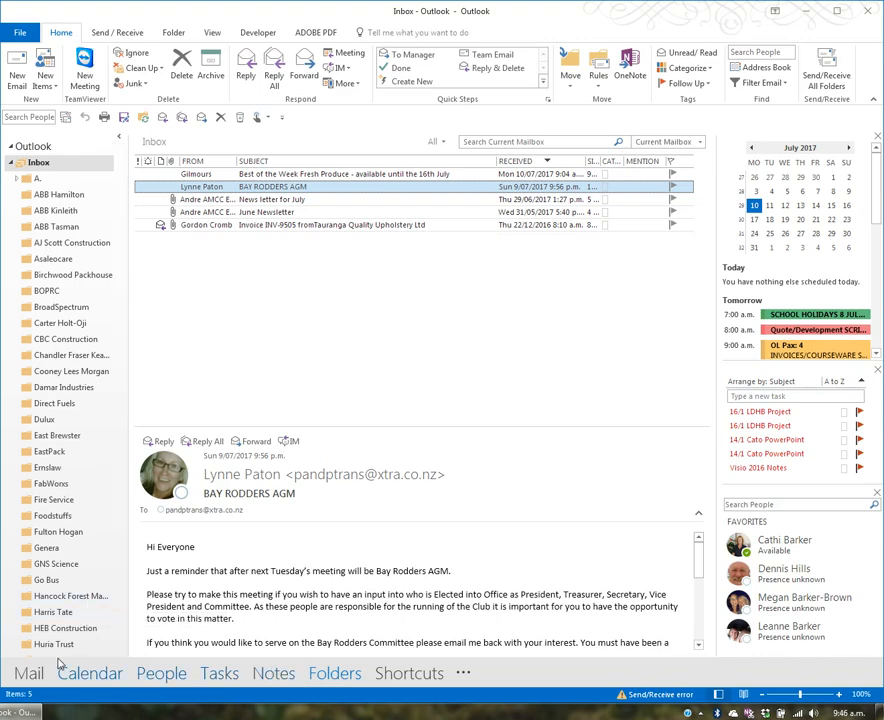
left_click(338, 680)
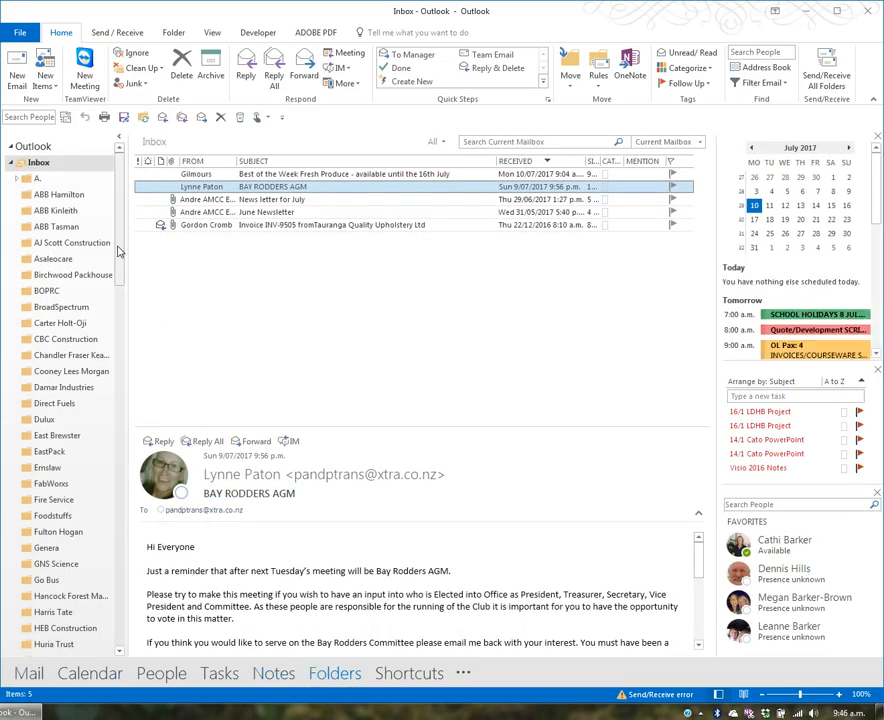
left_click_drag(124, 248, 128, 635)
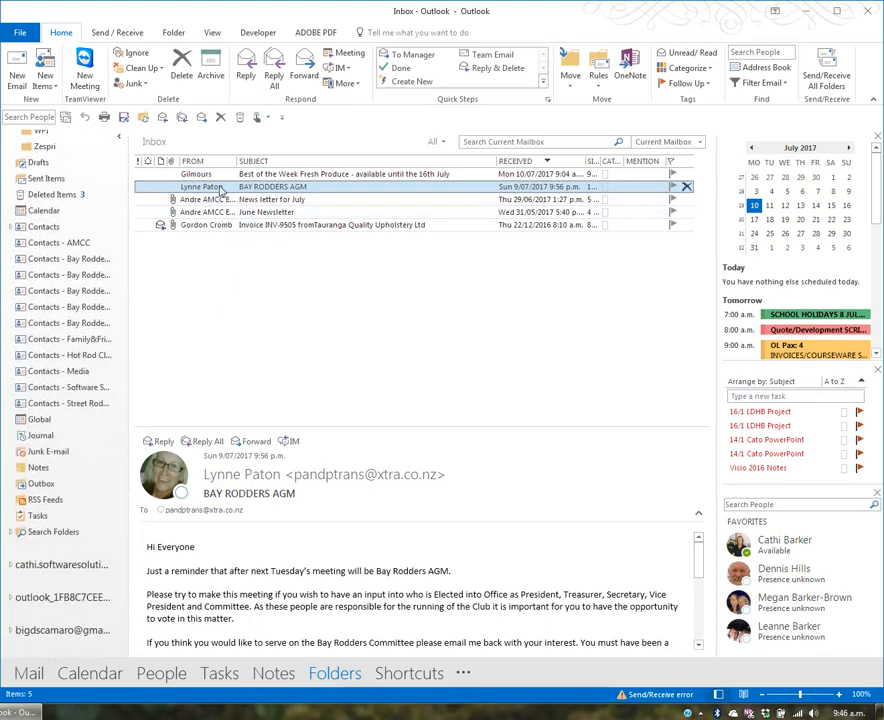
left_click_drag(211, 186, 46, 233)
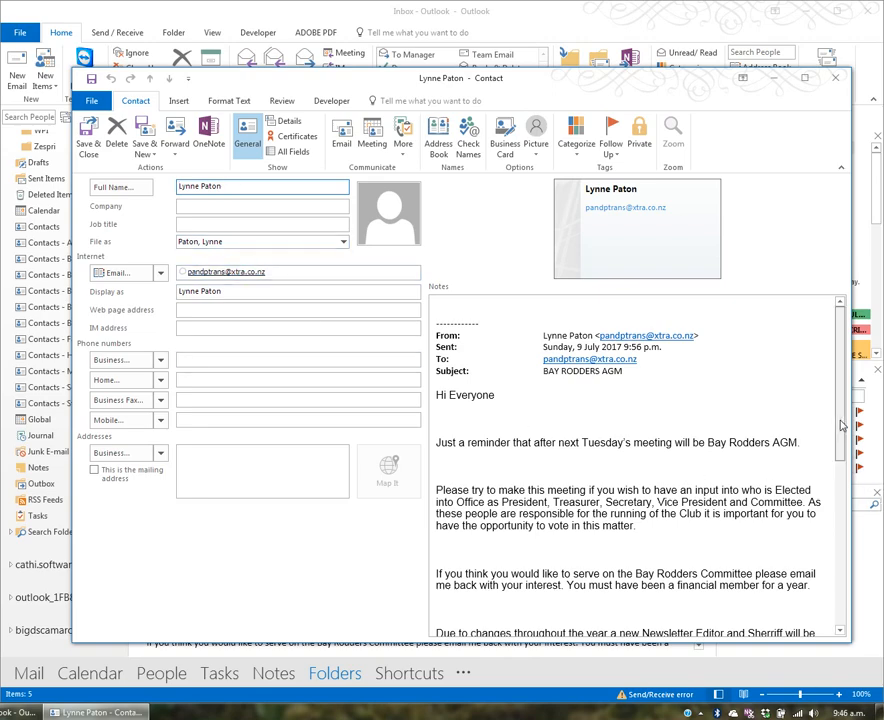
- Move 'Bay Rodders Secretary' from the notes into the Job title field and save the contact
left_click_drag(842, 440, 860, 596)
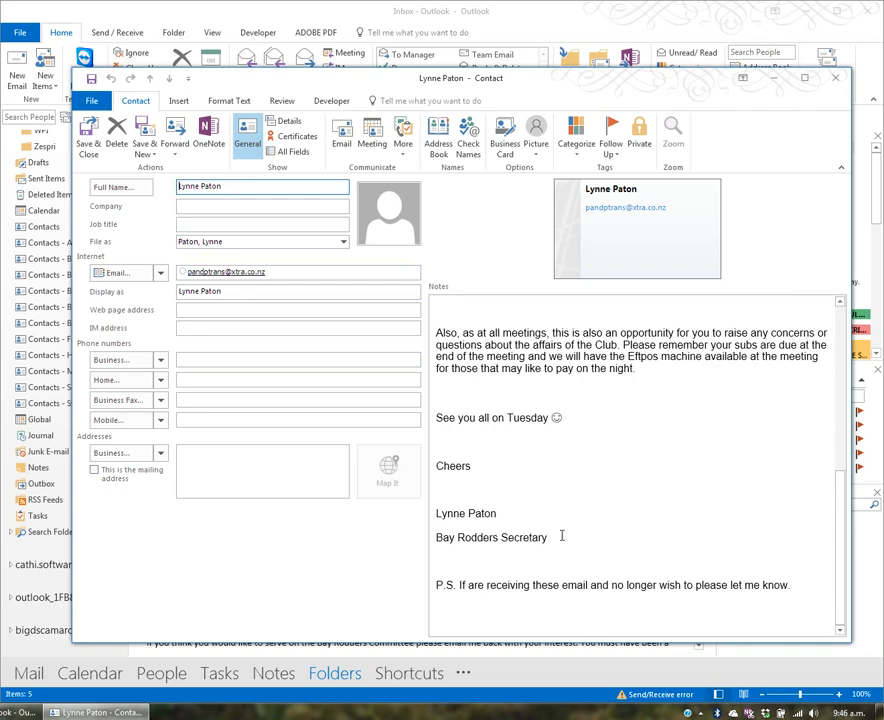
left_click_drag(562, 536, 214, 224)
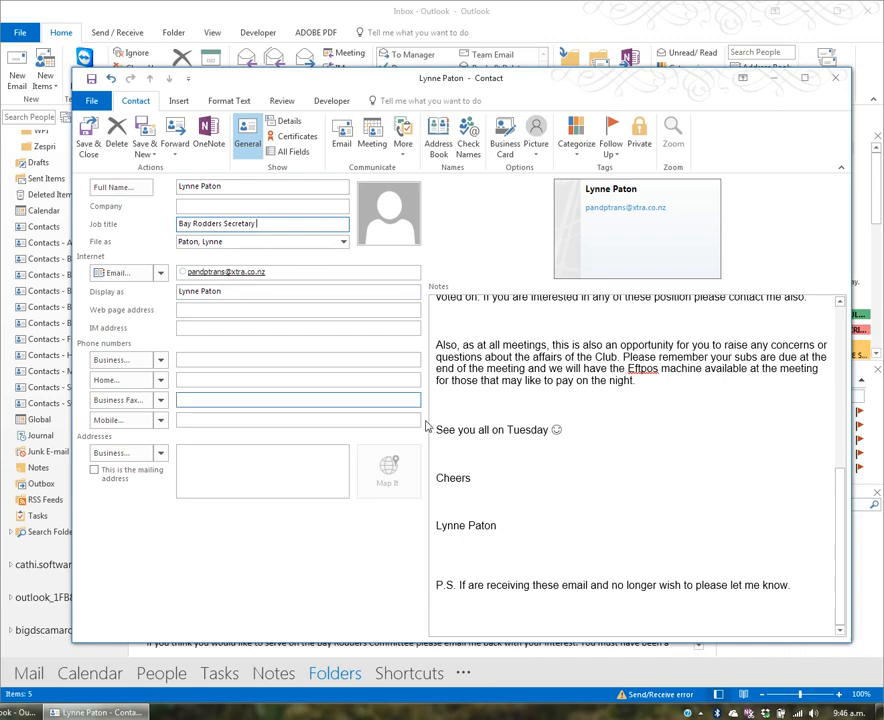
left_click(89, 147)
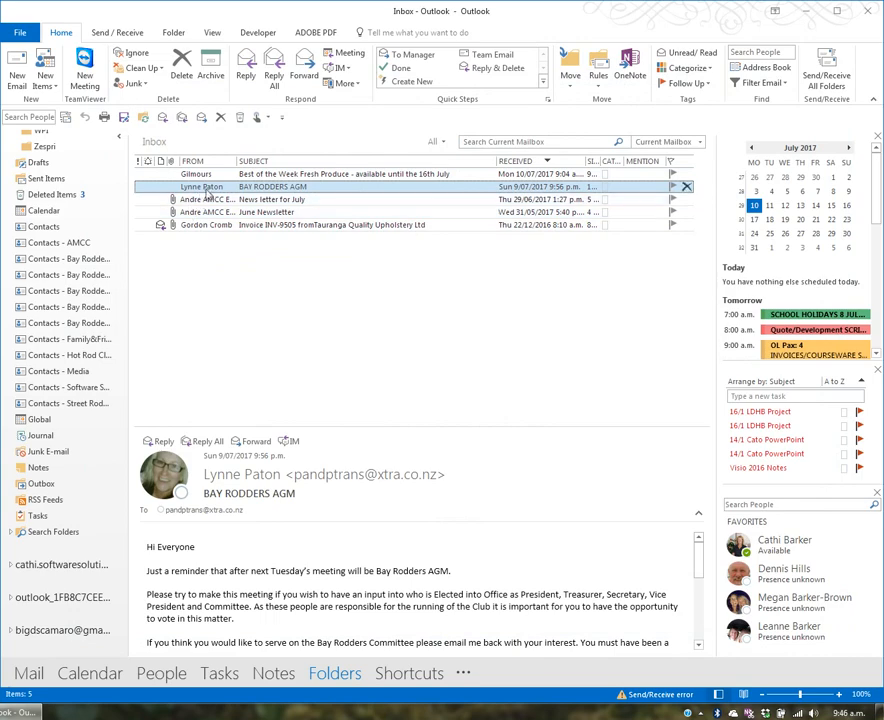
- Open the Contacts folder, then run and clear a search to show all contacts
left_click(44, 228)
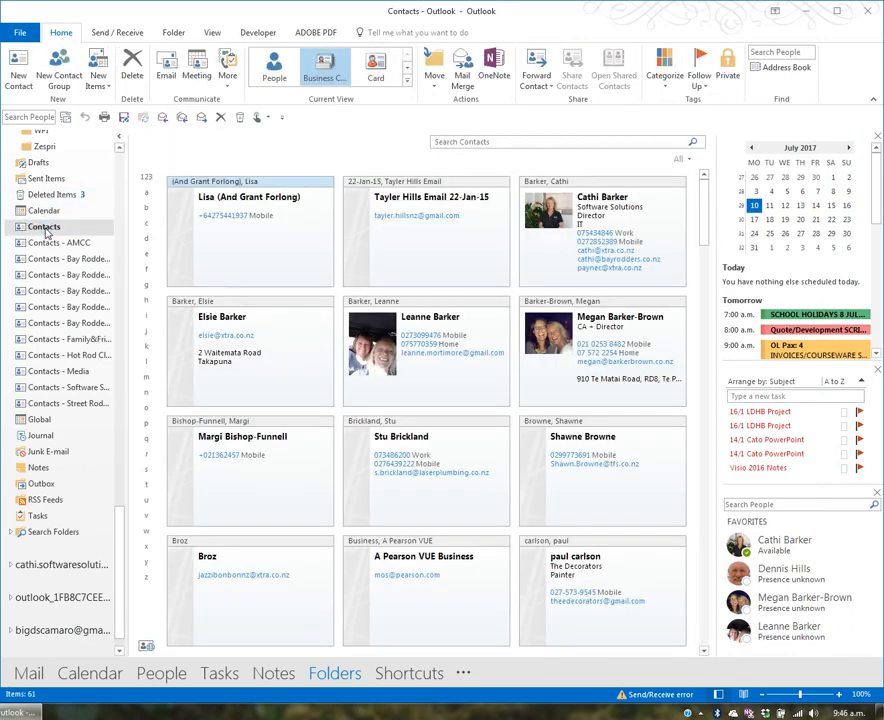
left_click(474, 141)
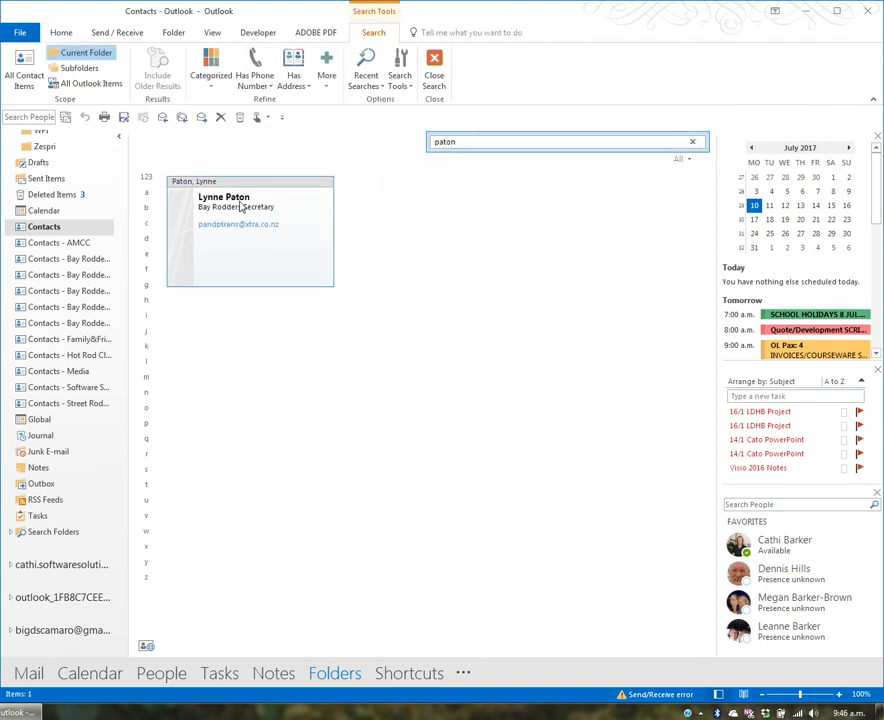
left_click(692, 141)
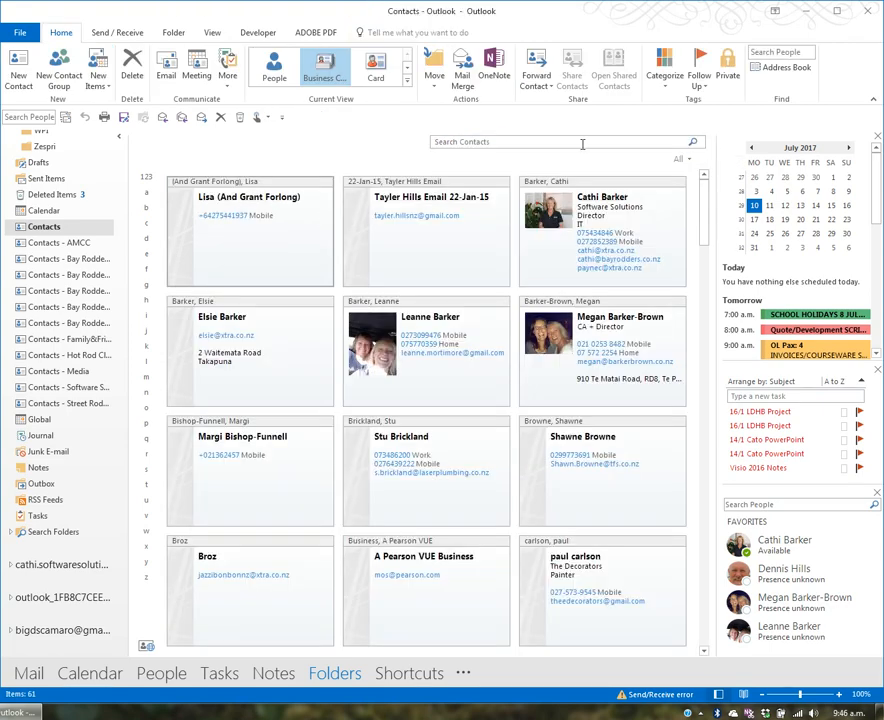
- Jump to the B and then the P contacts to find the new Bay Rodders Secretary card
left_click(148, 211)
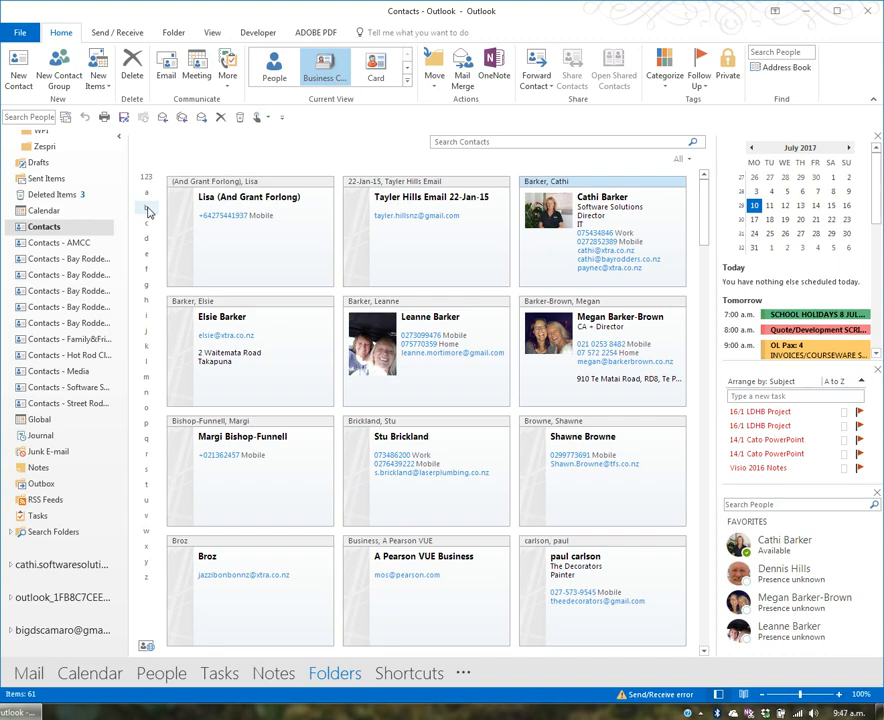
left_click(145, 425)
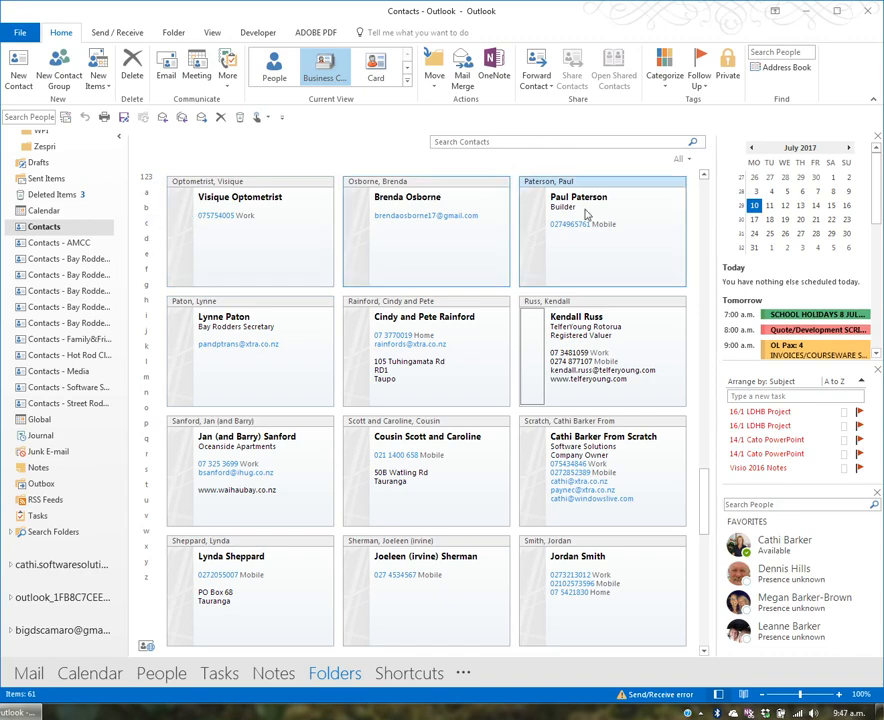
left_click(678, 164)
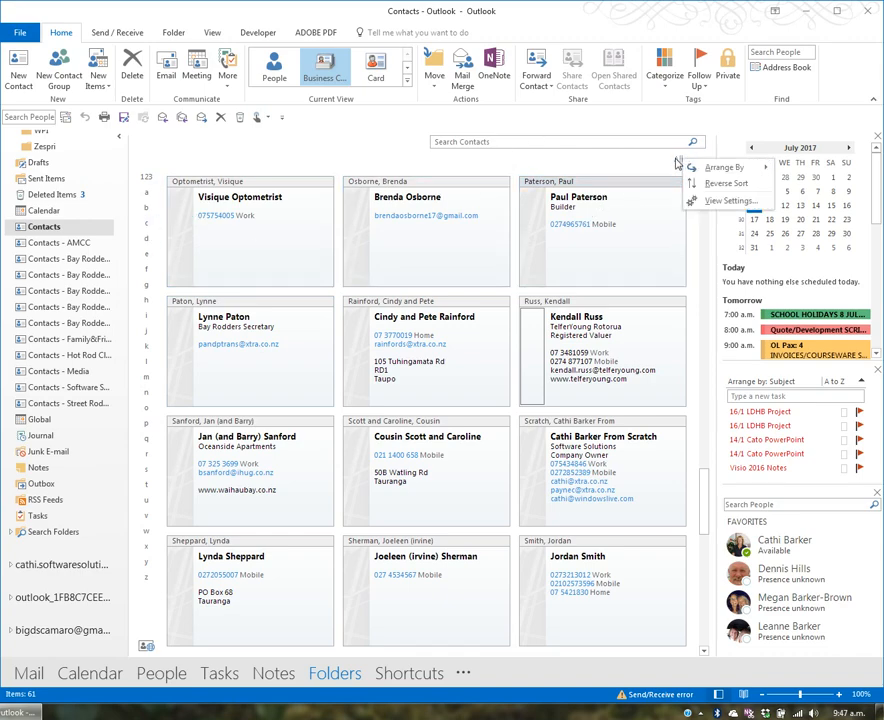
mouse_move(712, 167)
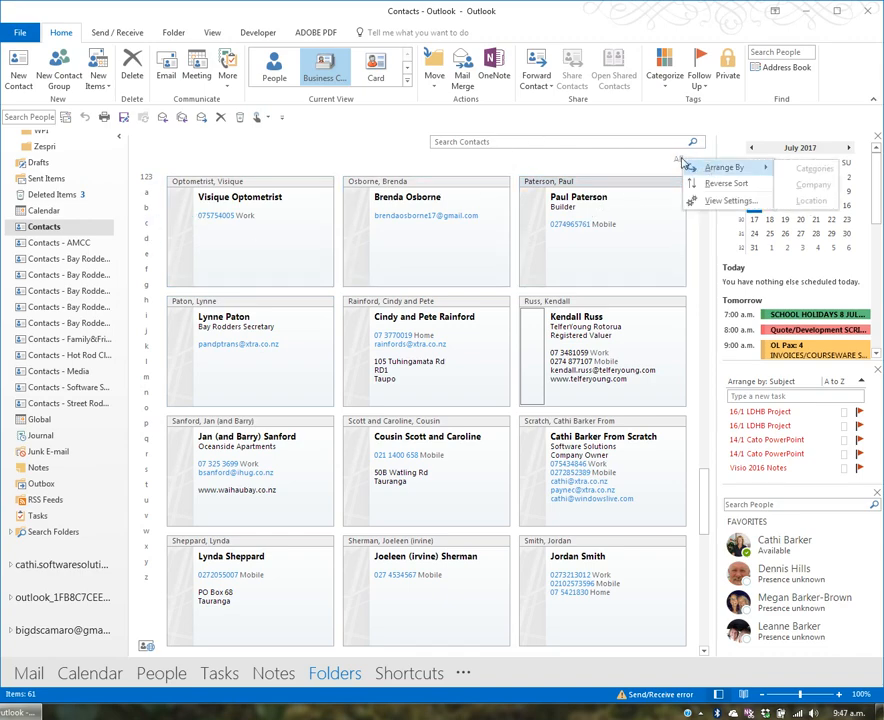
left_click(680, 161)
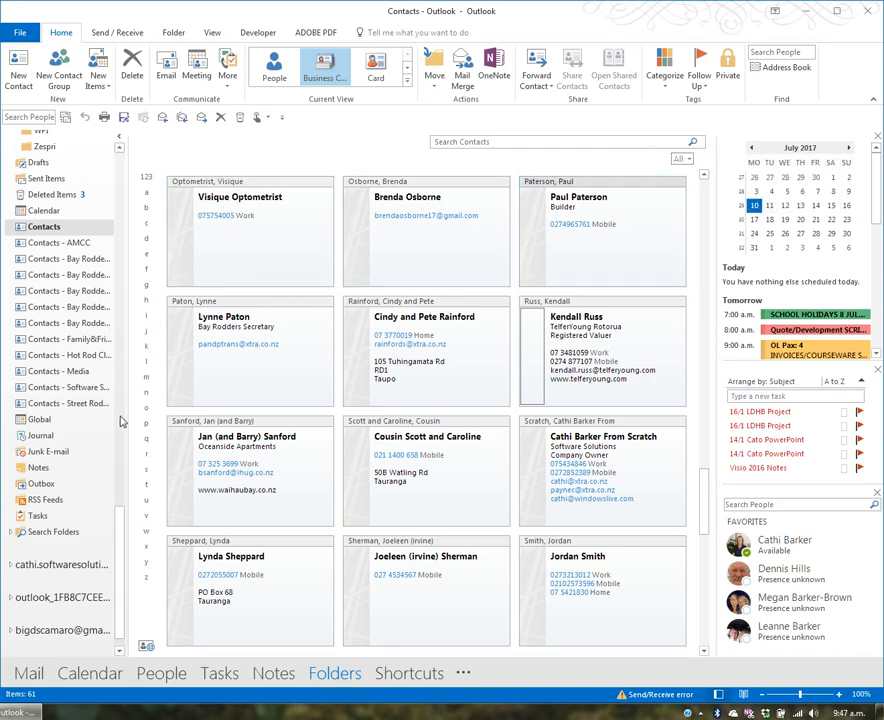
left_click_drag(120, 533, 146, 162)
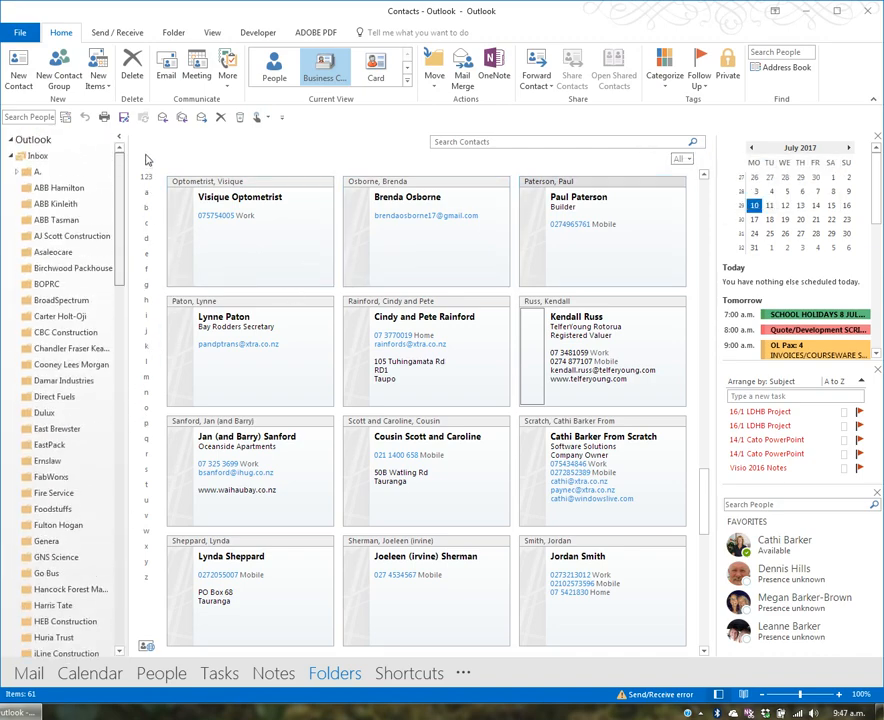
- Drag the Inbox's 'News letter for July' email onto Contacts and save the resulting contact
left_click(80, 163)
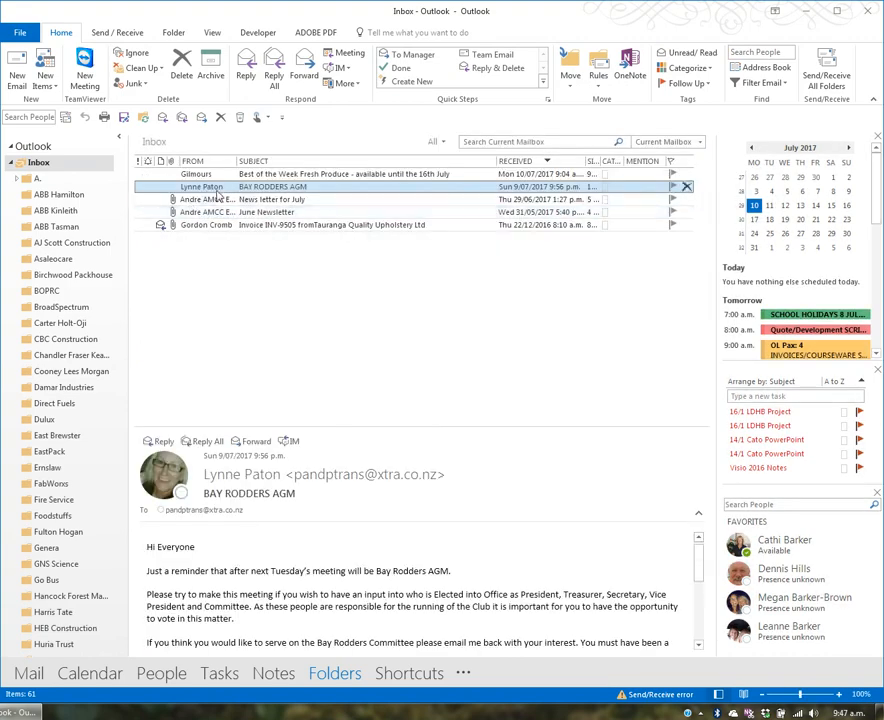
left_click_drag(118, 228, 121, 570)
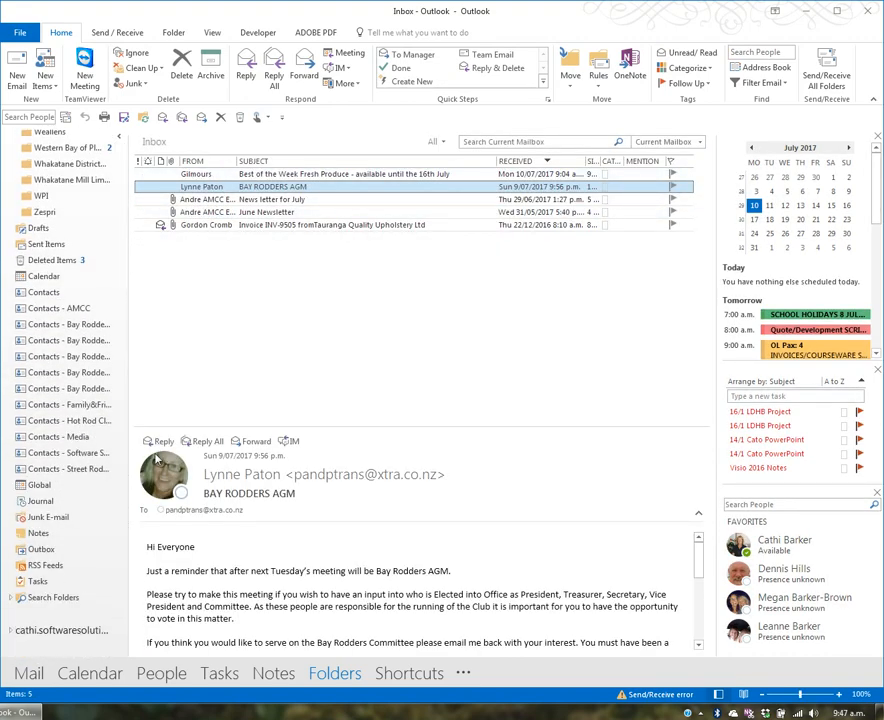
left_click_drag(200, 199, 57, 294)
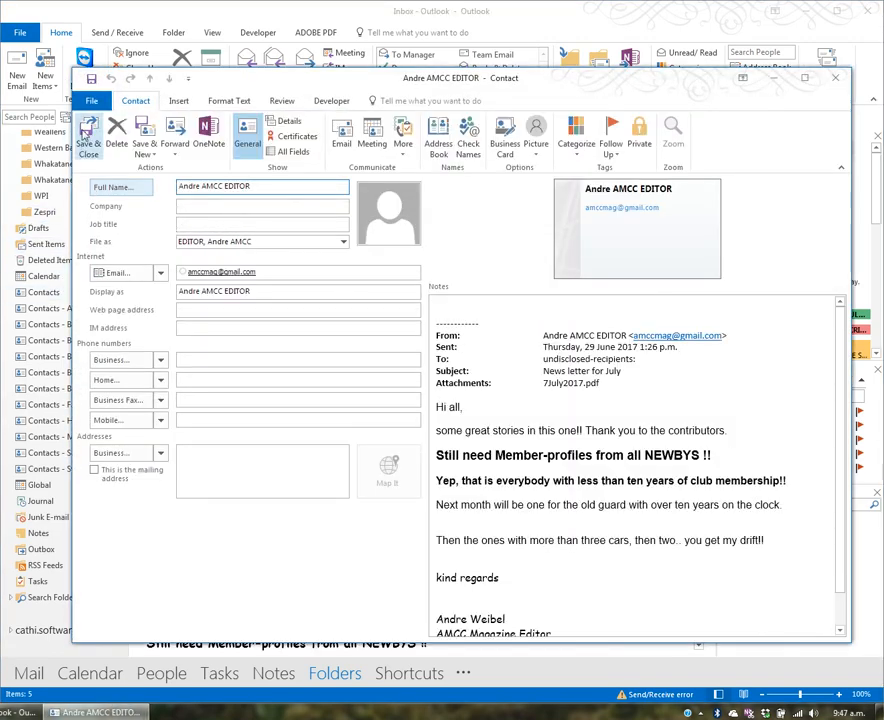
left_click(88, 138)
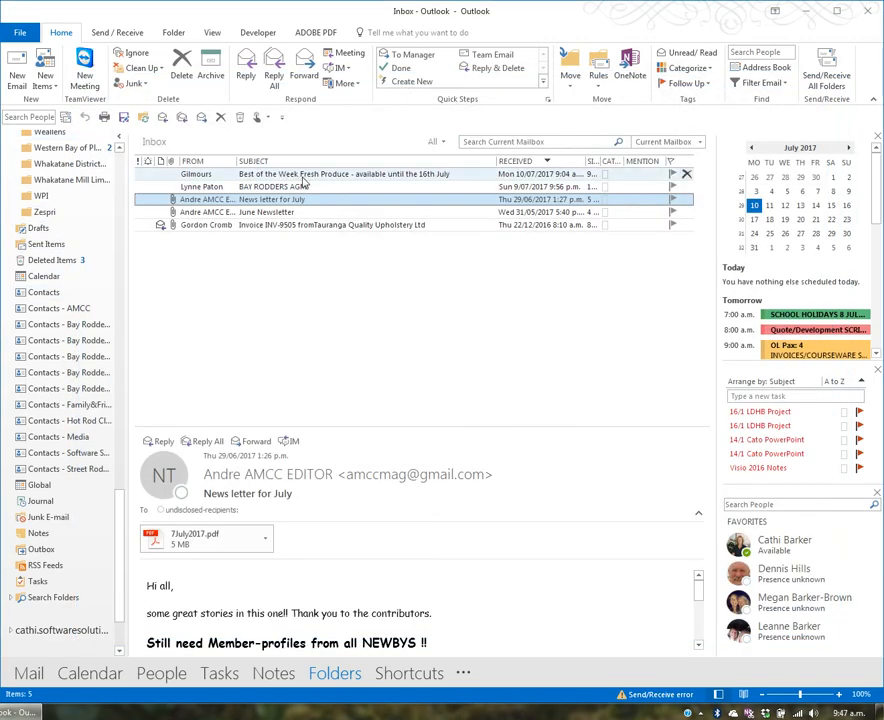